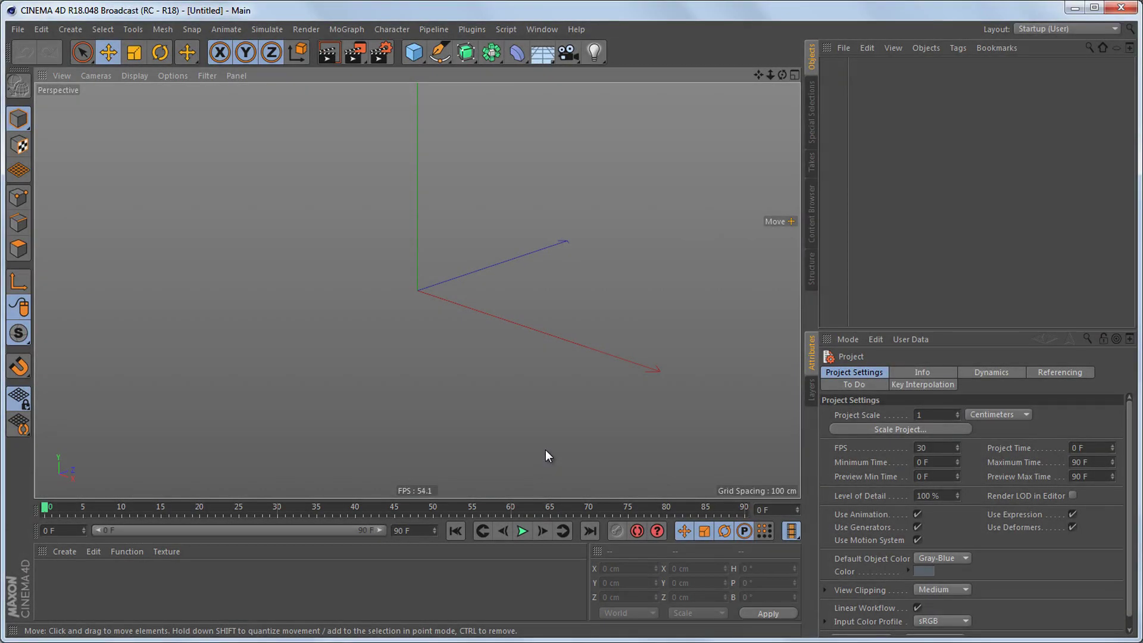
# Step: Maximize the Front view and drop facade.jpg from Explorer into it as a reference
pyautogui.middleClick(451, 322)
pyautogui.middleClick(496, 361)
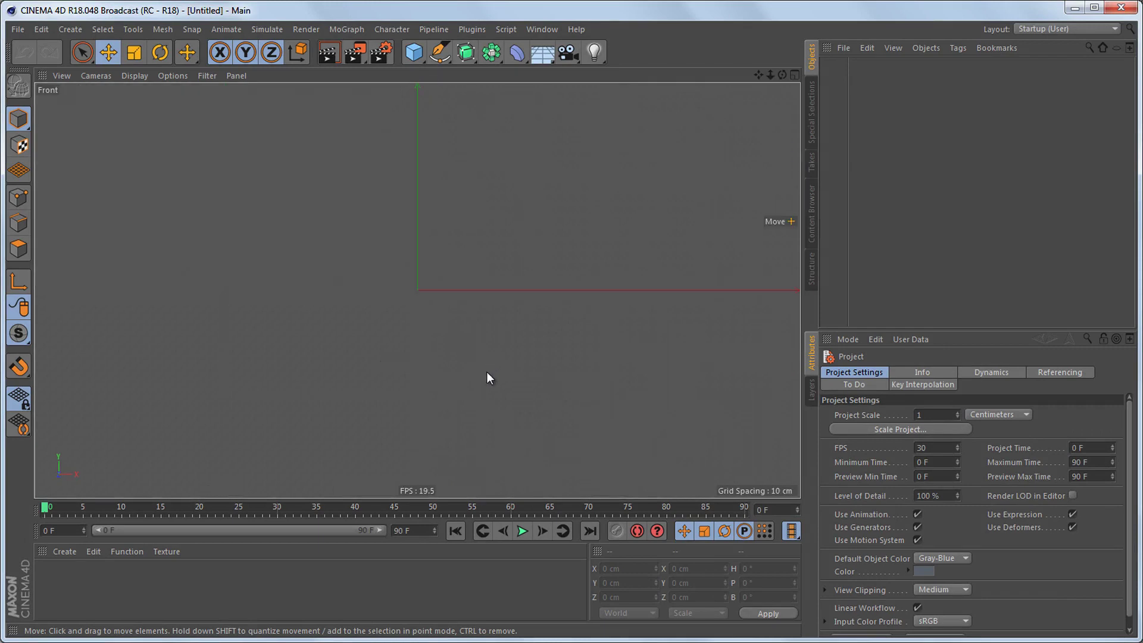
pyautogui.click(441, 636)
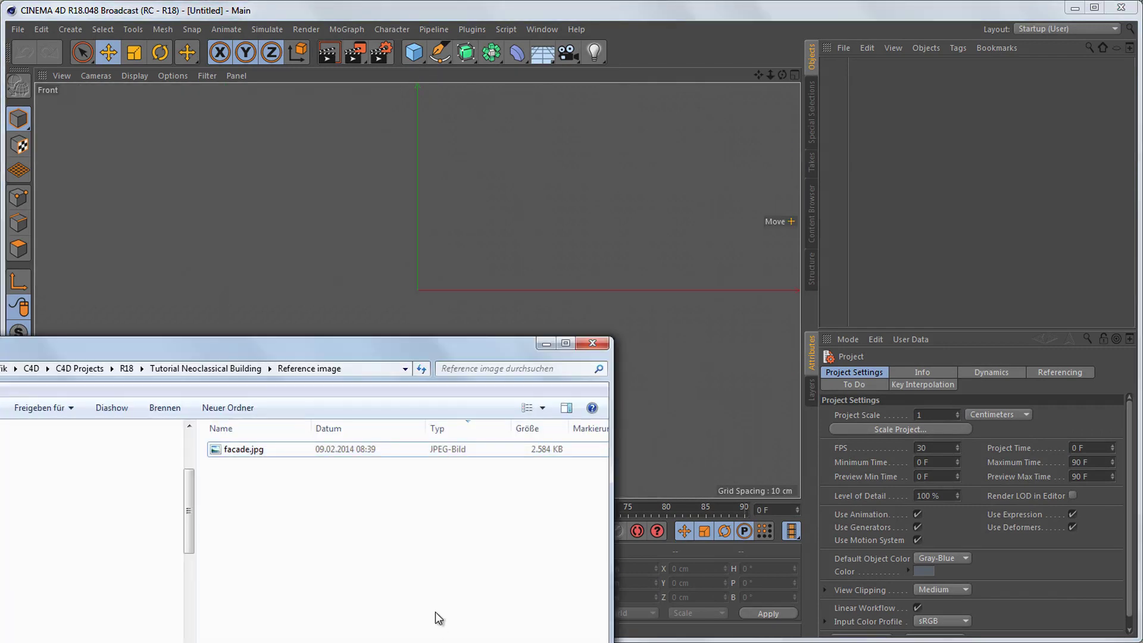
pyautogui.moveTo(243, 450); pyautogui.dragTo(383, 310)
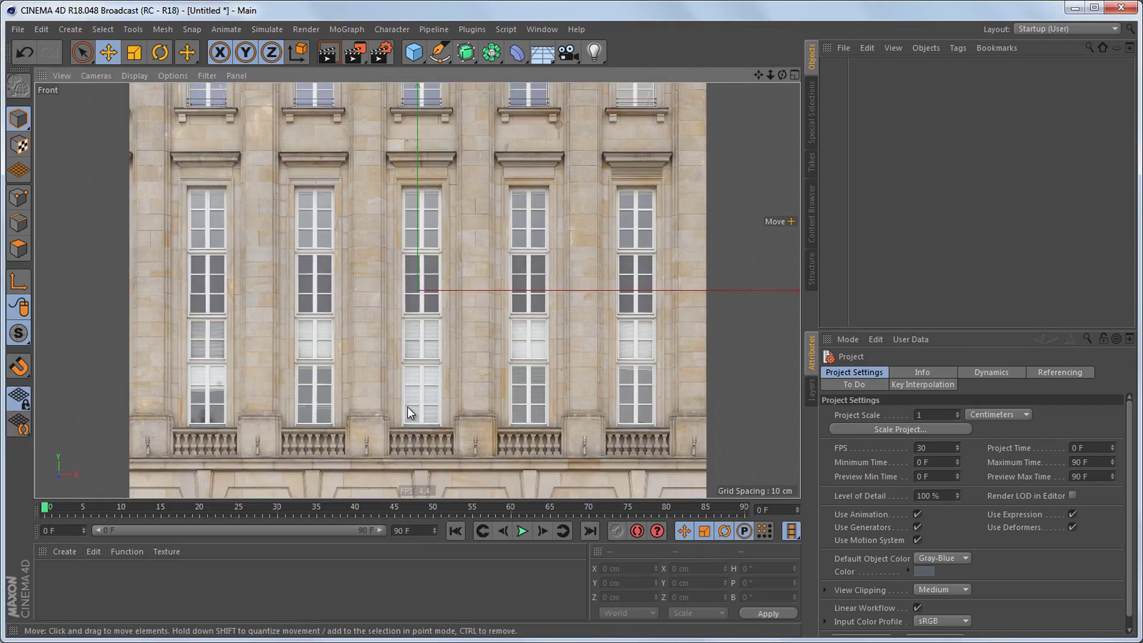
# Step: Load facade.jpg as the Front viewport's background image in the Configure Back settings
pyautogui.click(174, 74)
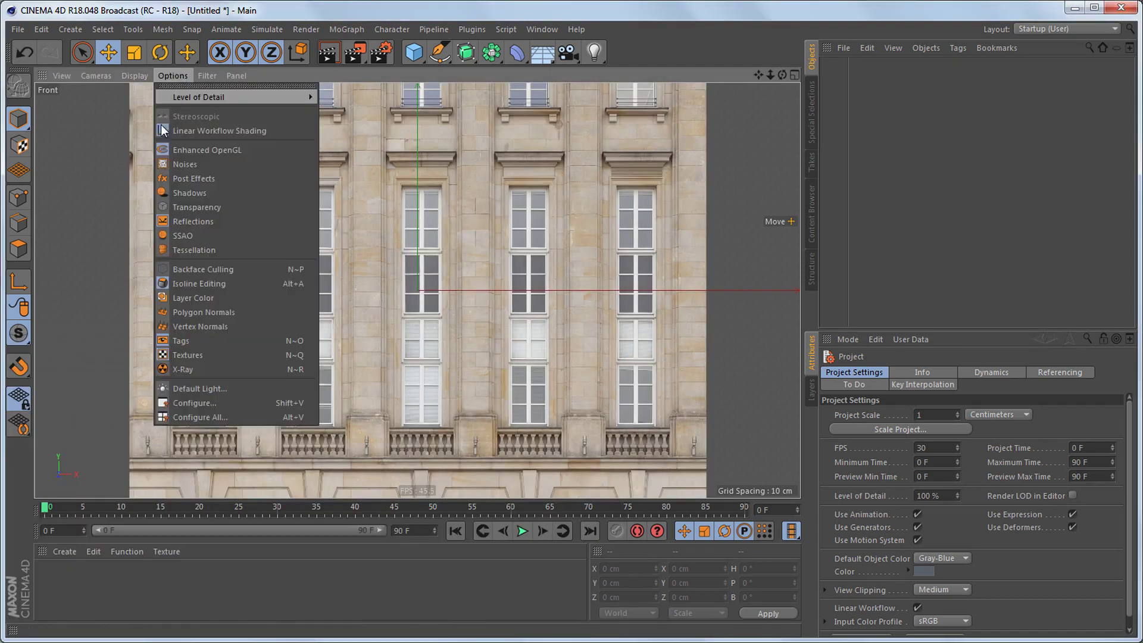
pyautogui.click(202, 403)
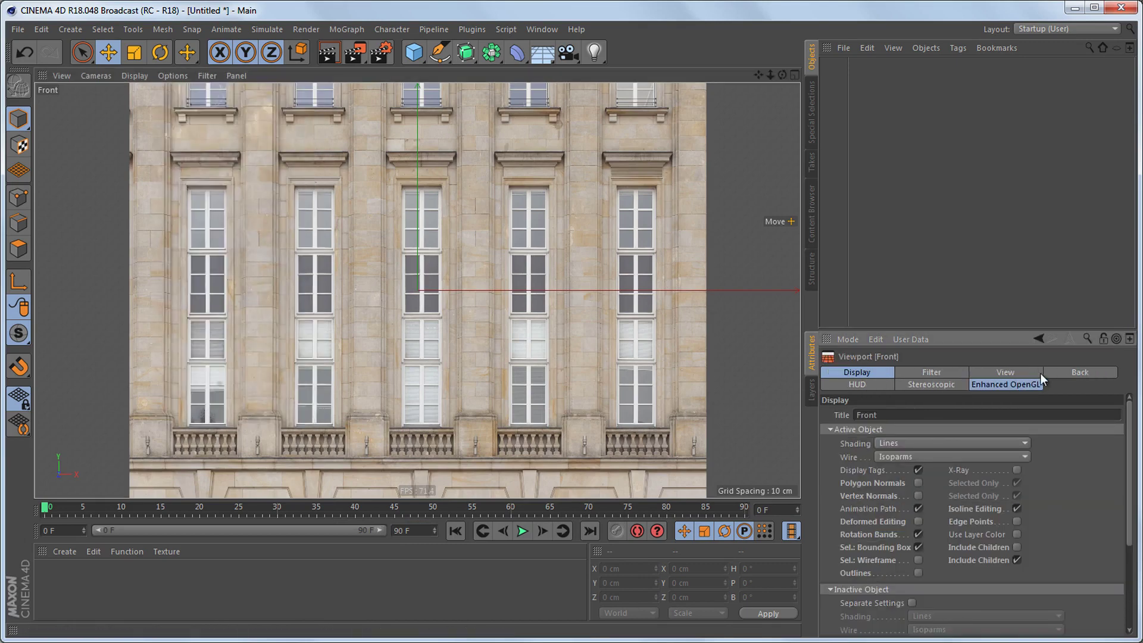
pyautogui.click(1074, 372)
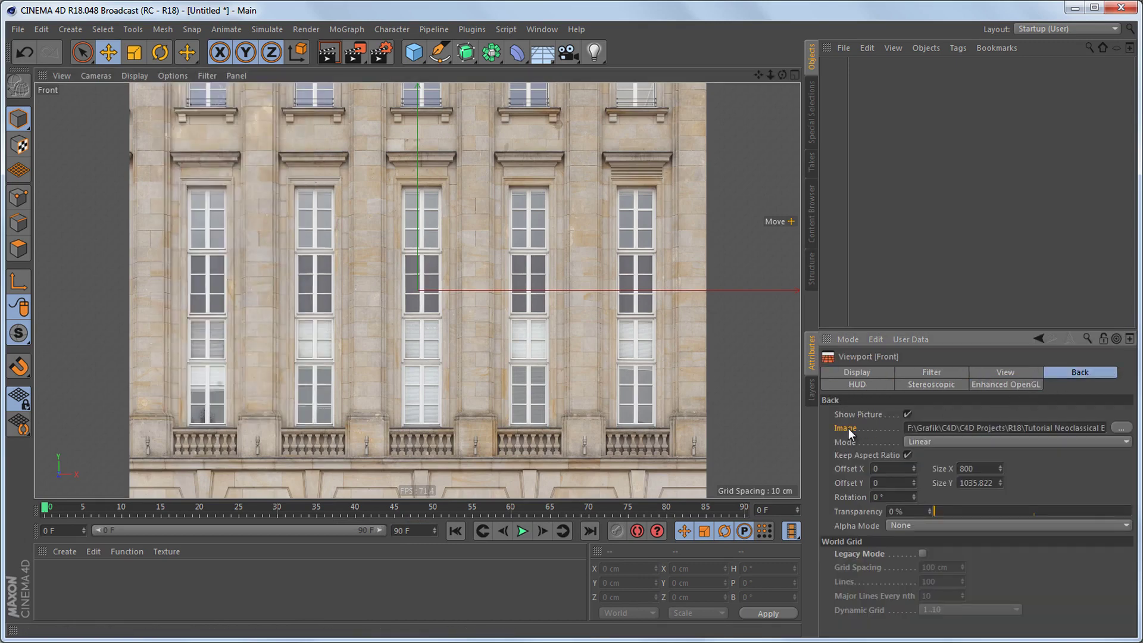
pyautogui.click(1121, 428)
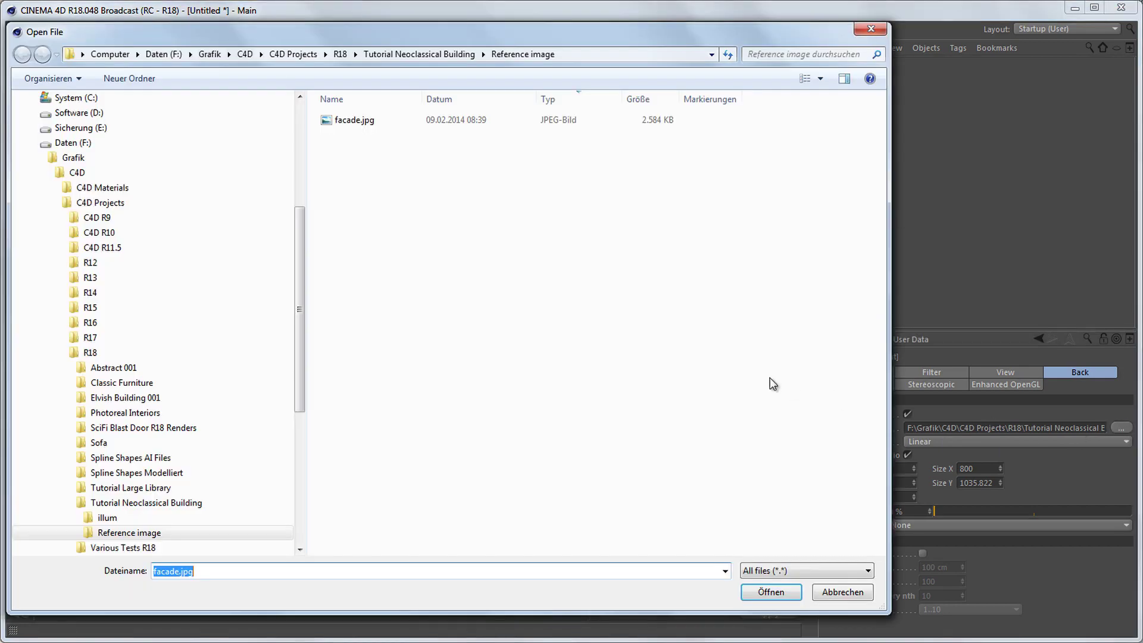
pyautogui.doubleClick(364, 122)
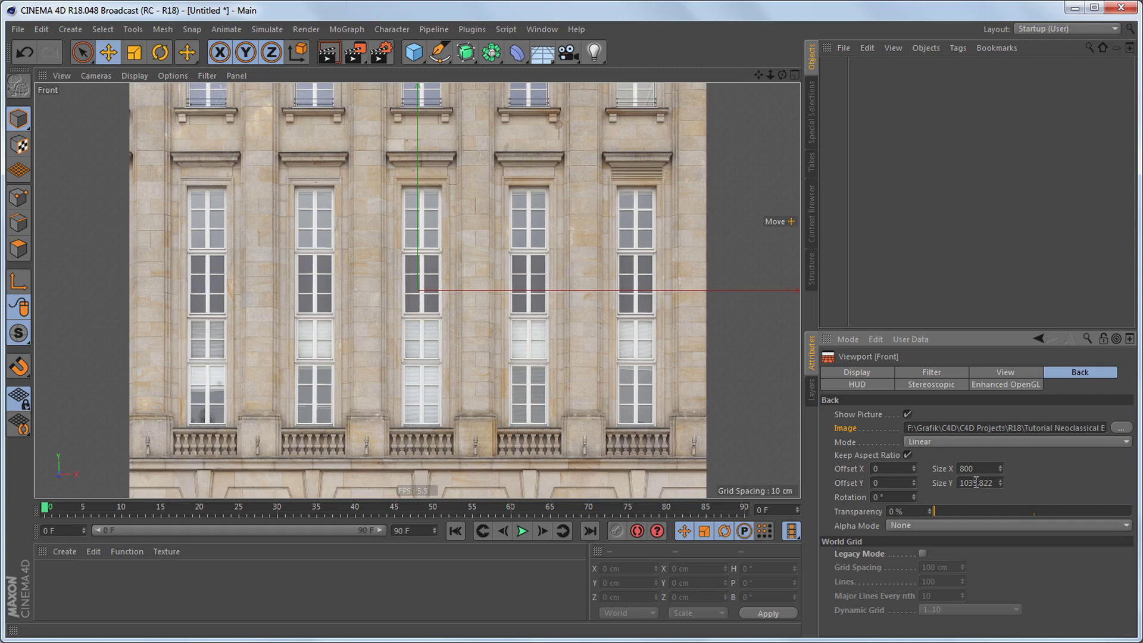
# Step: Set the background image's Size Y to 3000 and Offset Y to 1500
pyautogui.doubleClick(975, 483)
pyautogui.write('3000')
pyautogui.press('Return')
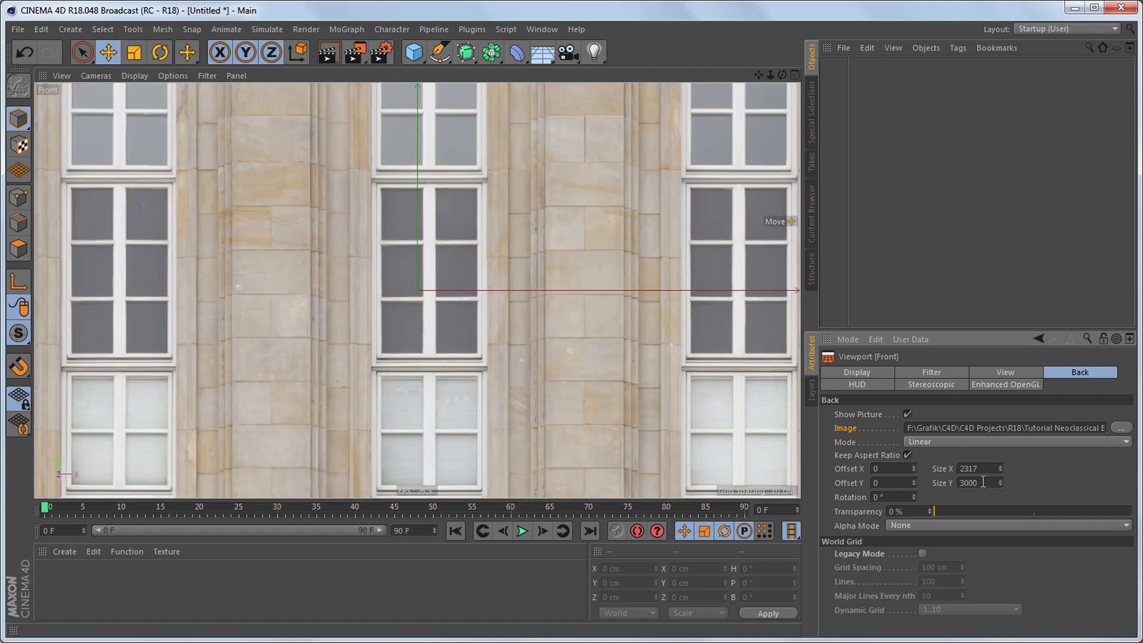
pyautogui.doubleClick(982, 484)
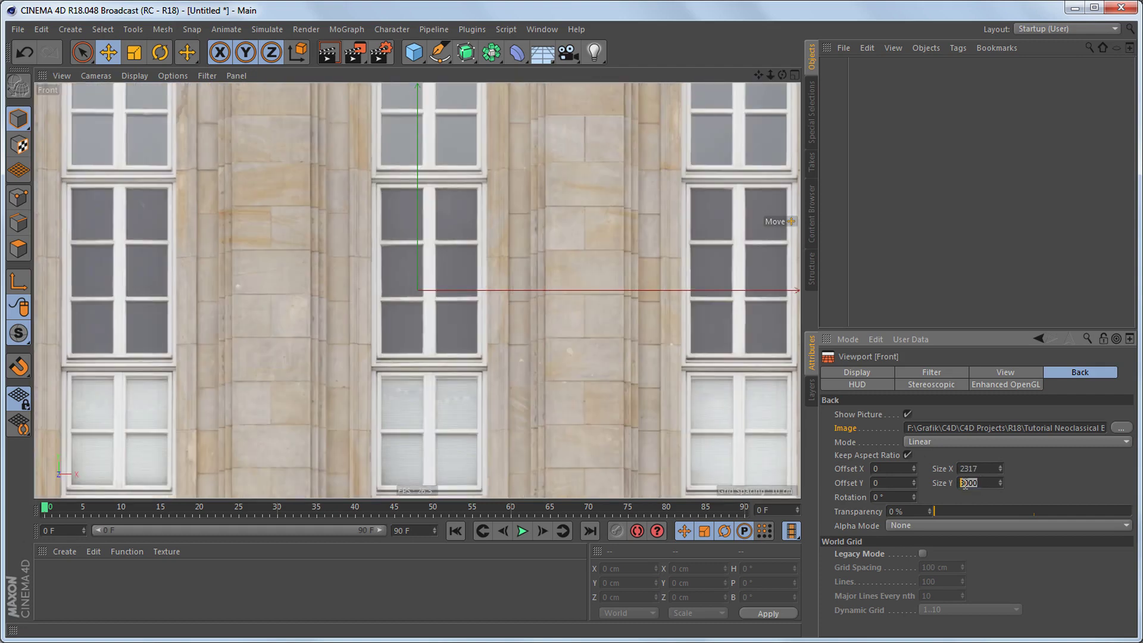
pyautogui.doubleClick(898, 485)
pyautogui.write('1500')
pyautogui.press('Return')
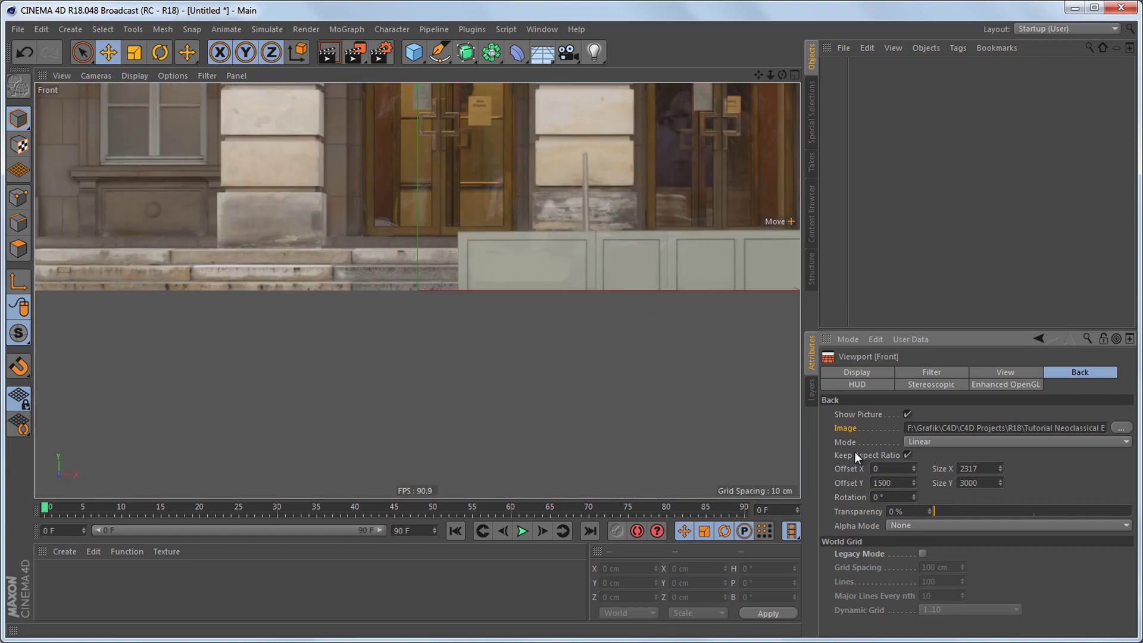
# Step: Nudge the background Offset X to -13 and pan to show the whole facade
pyautogui.scroll(6, 469, 243)
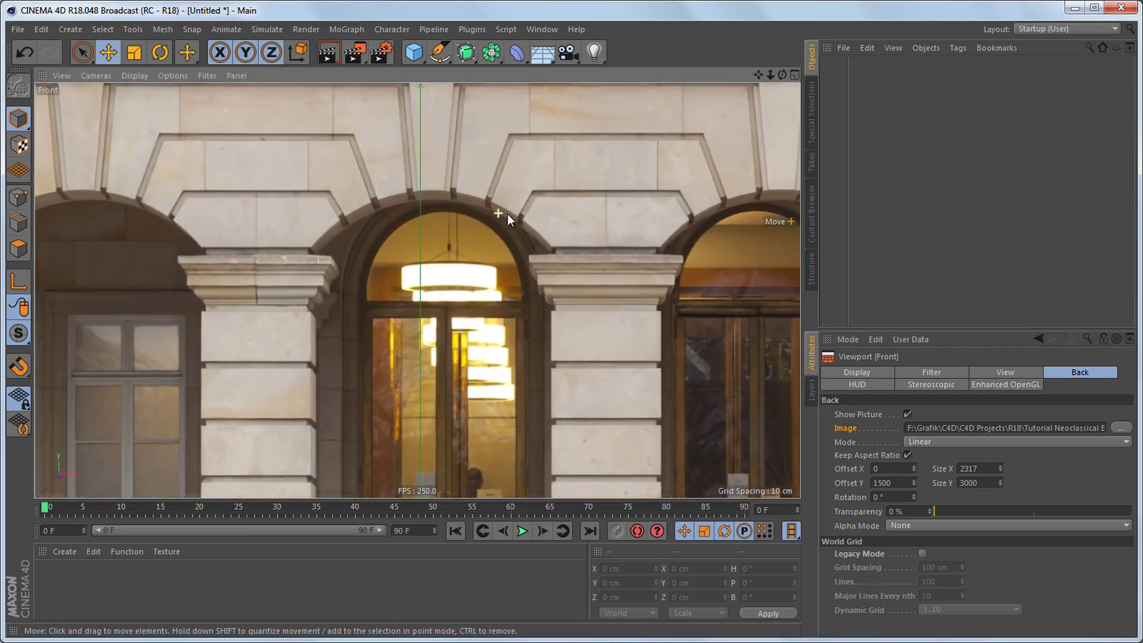
pyautogui.scroll(1, 507, 213)
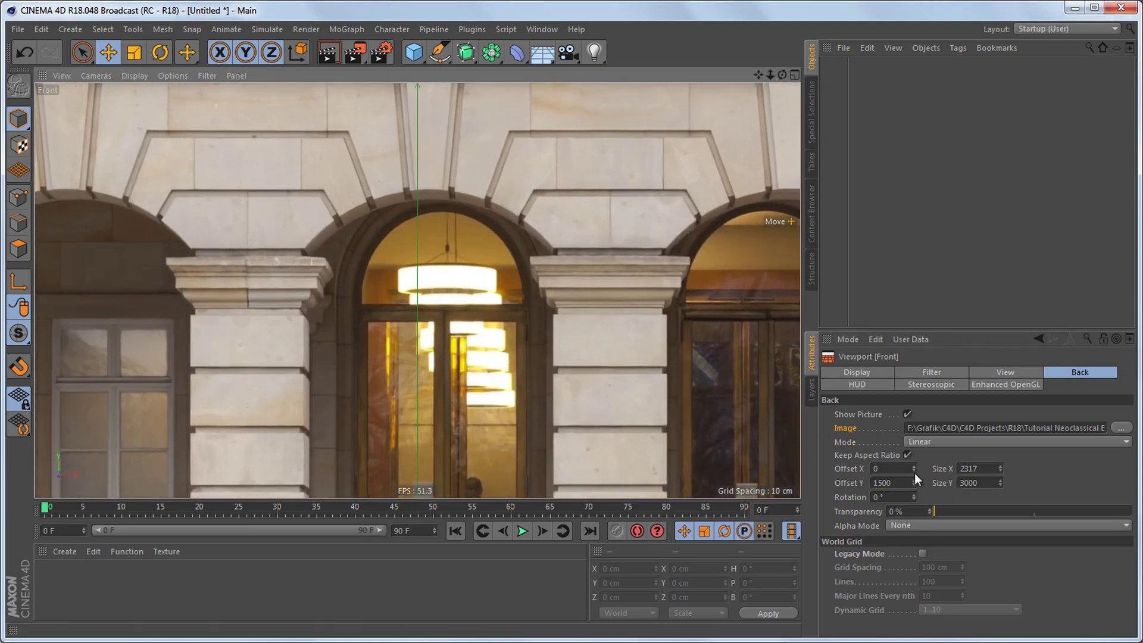
pyautogui.moveTo(915, 474); pyautogui.dragTo(915, 475)
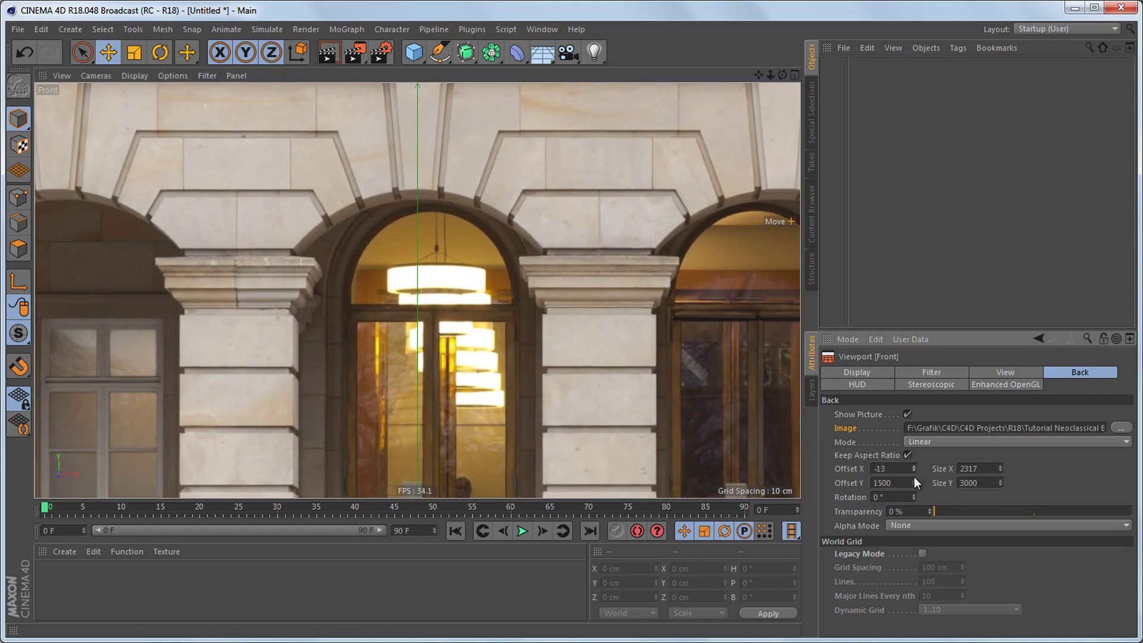
pyautogui.scroll(-10, 443, 333)
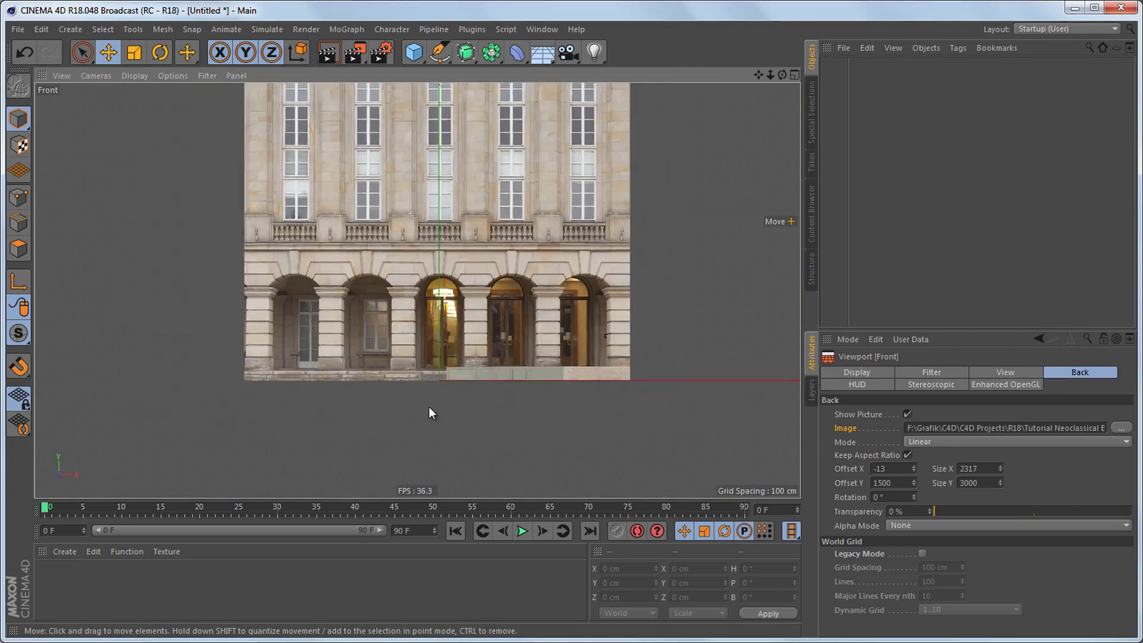
pyautogui.scroll(-2, 439, 389)
pyautogui.moveTo(448, 370); pyautogui.dragTo(443, 394, button='middle')
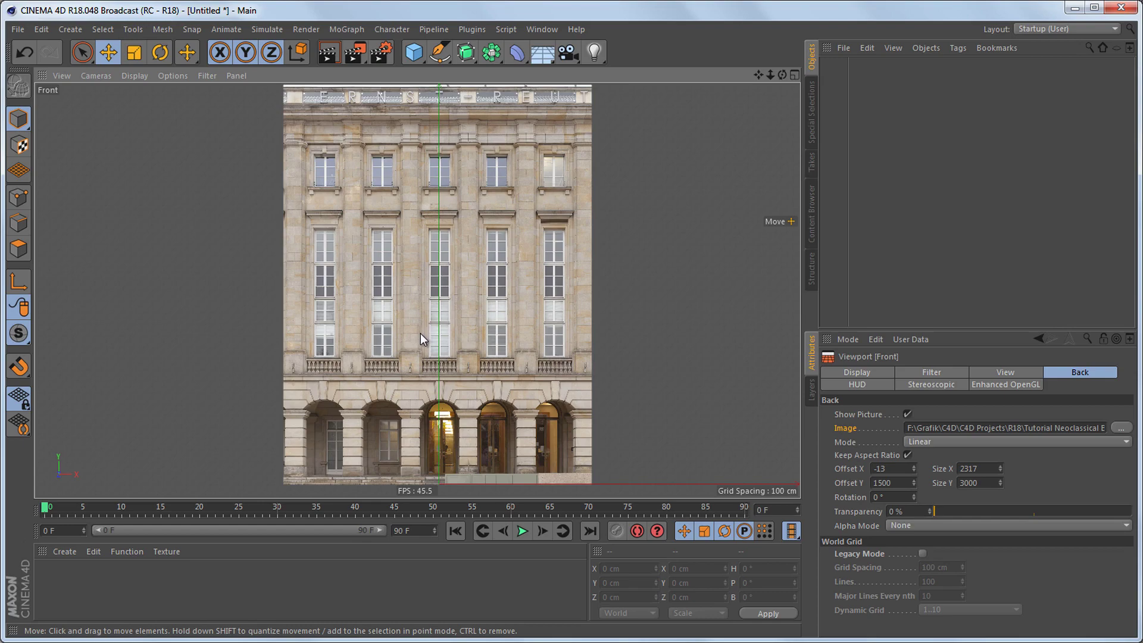
pyautogui.moveTo(413, 353); pyautogui.dragTo(406, 271, button='middle')
pyautogui.scroll(8, 365, 398)
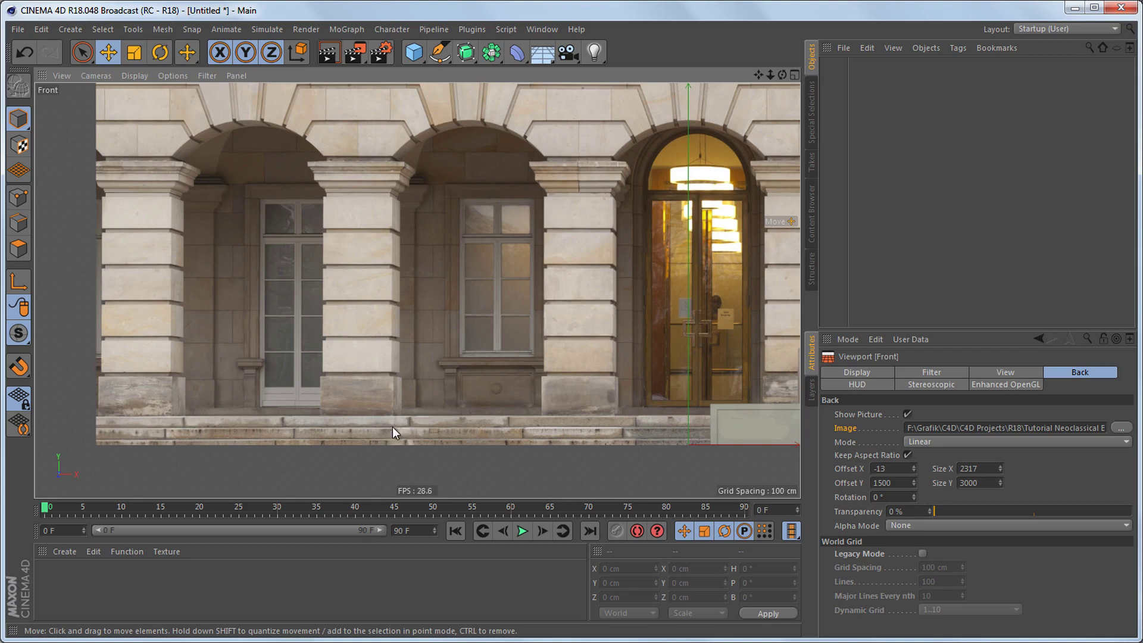
pyautogui.moveTo(395, 423)
pyautogui.mouseDown(button='middle')
pyautogui.moveTo(386, 442)
pyautogui.moveTo(387, 419)
pyautogui.mouseUp(button='middle')
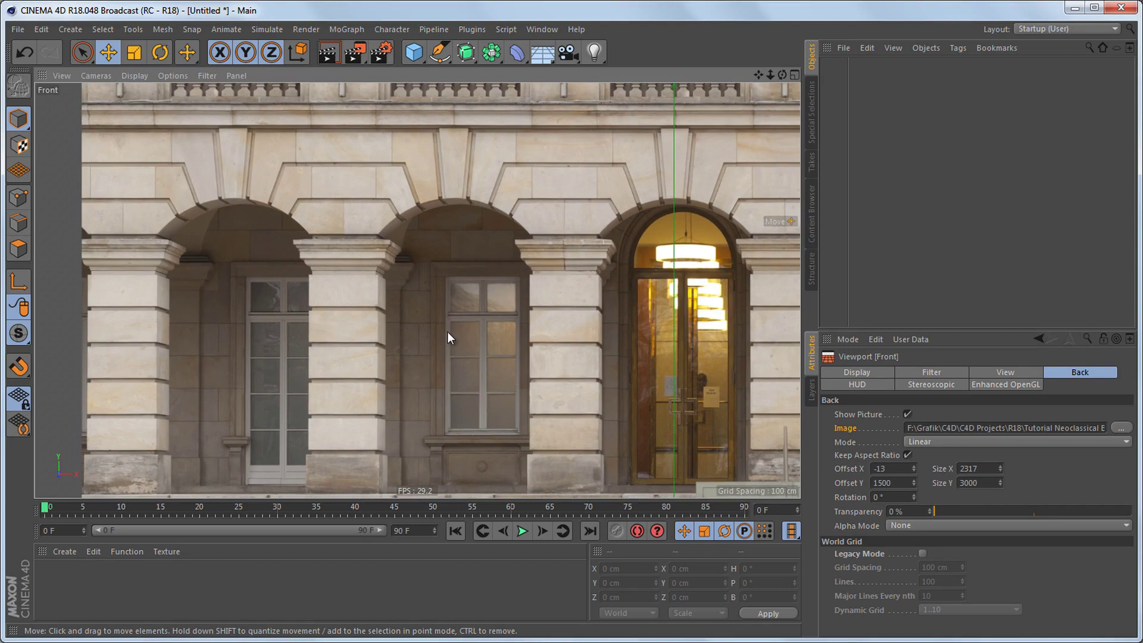
pyautogui.scroll(-2, 449, 330)
pyautogui.moveTo(411, 212); pyautogui.dragTo(404, 344, button='middle')
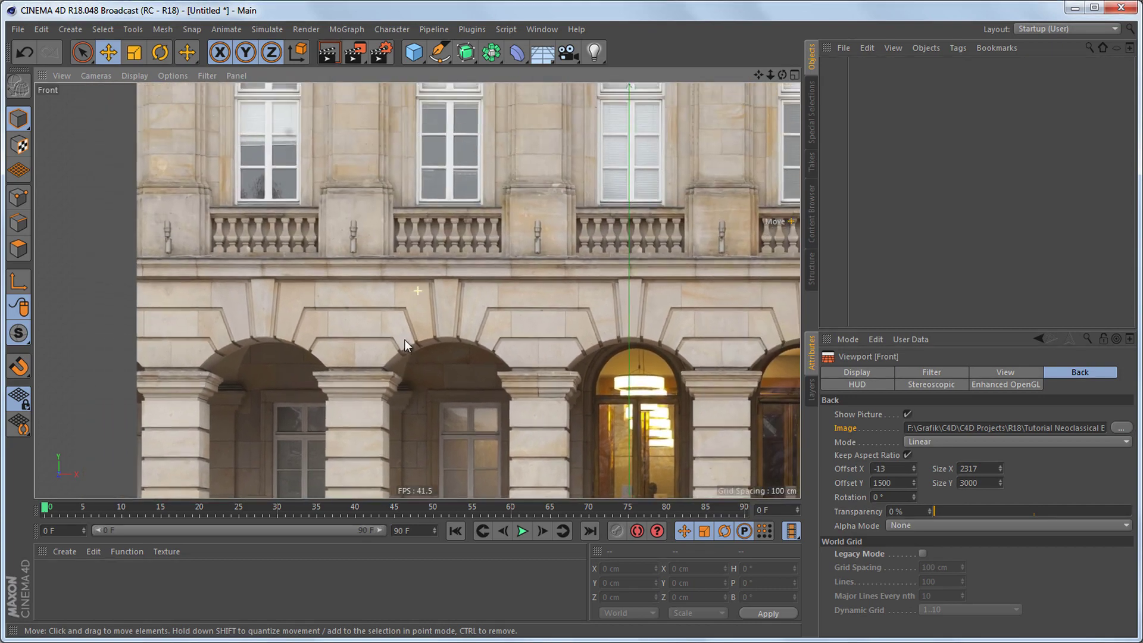
pyautogui.scroll(4, 423, 281)
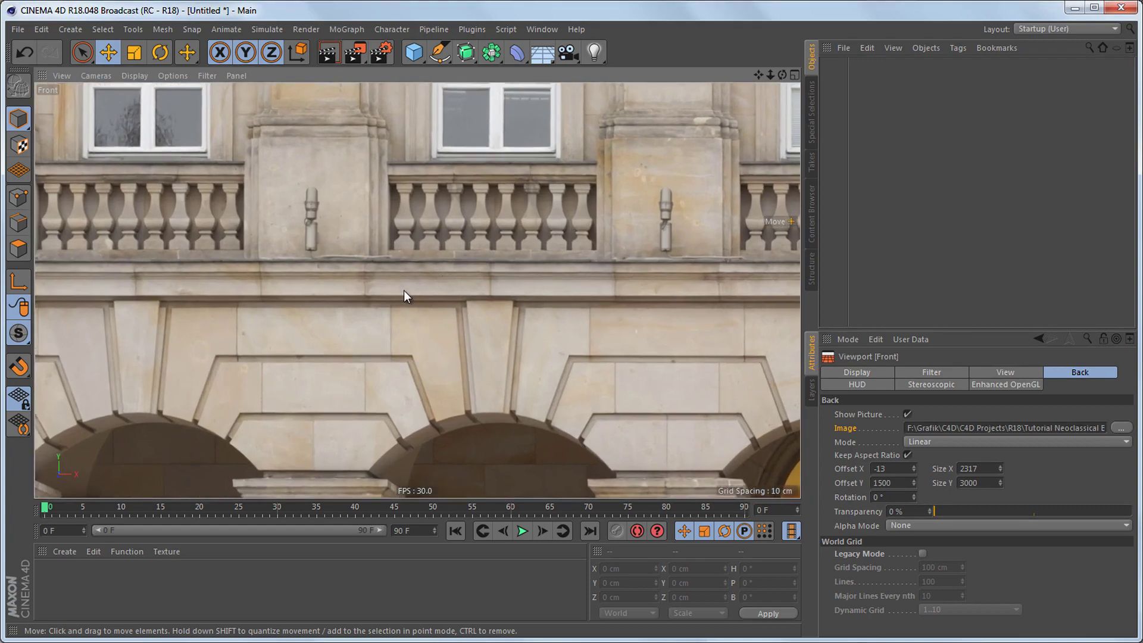
pyautogui.scroll(-5, 424, 292)
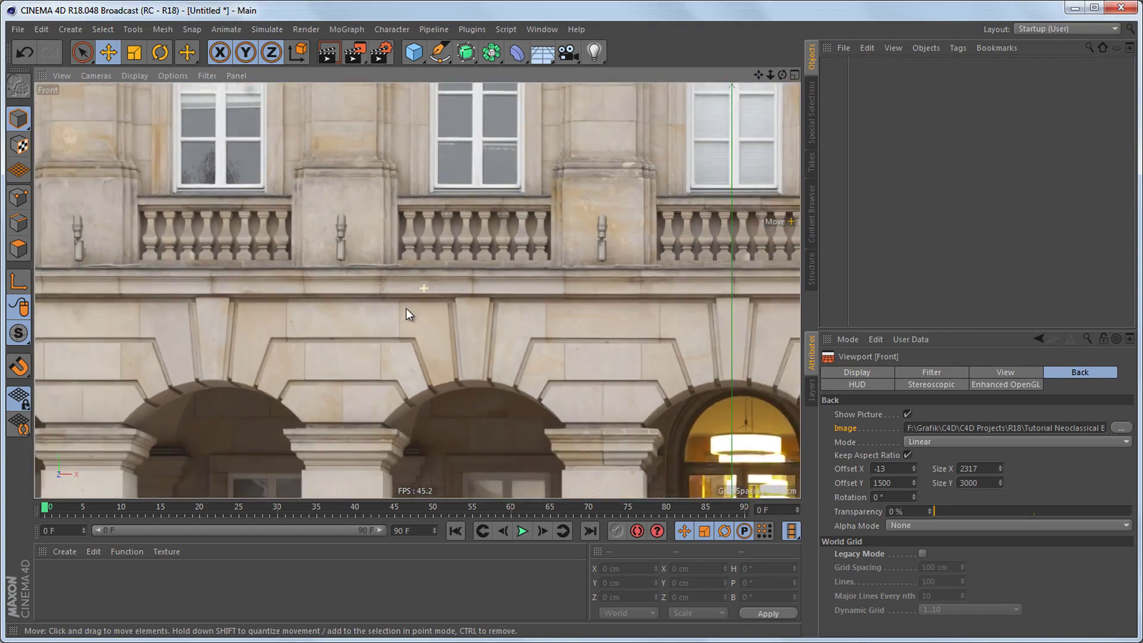
pyautogui.moveTo(369, 390); pyautogui.dragTo(335, 485, button='middle')
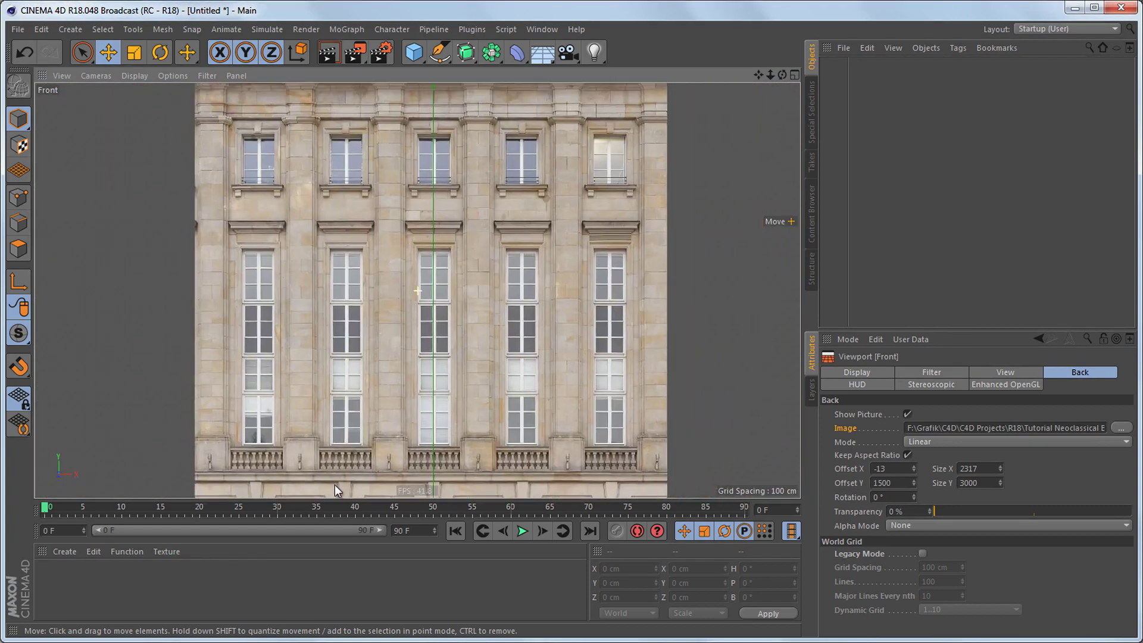
pyautogui.scroll(-2, 329, 446)
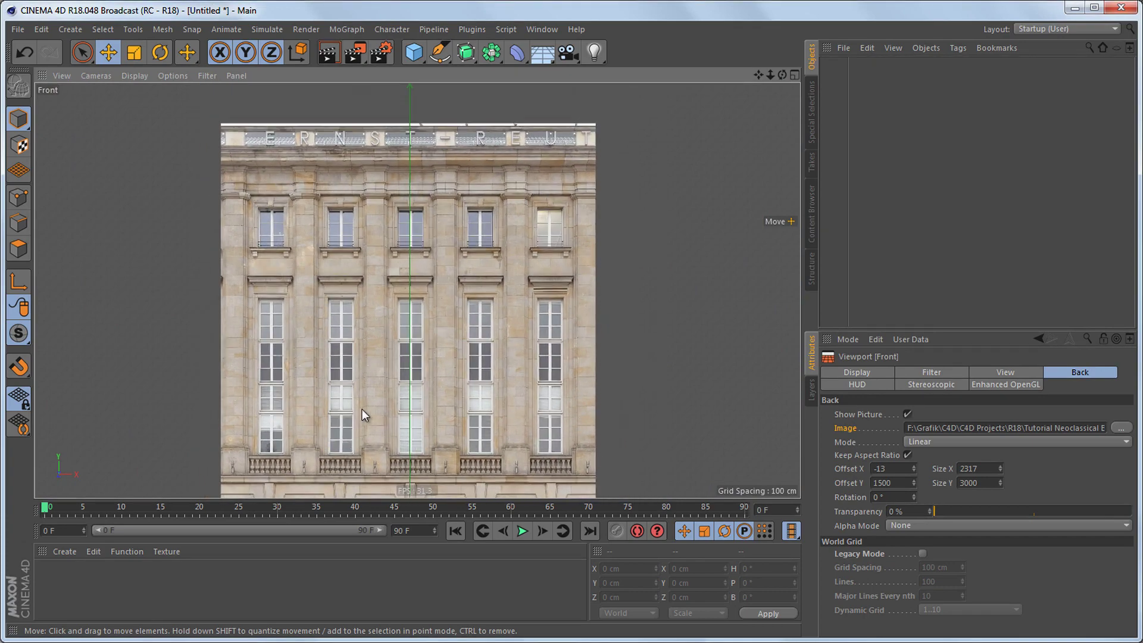
pyautogui.scroll(7, 318, 148)
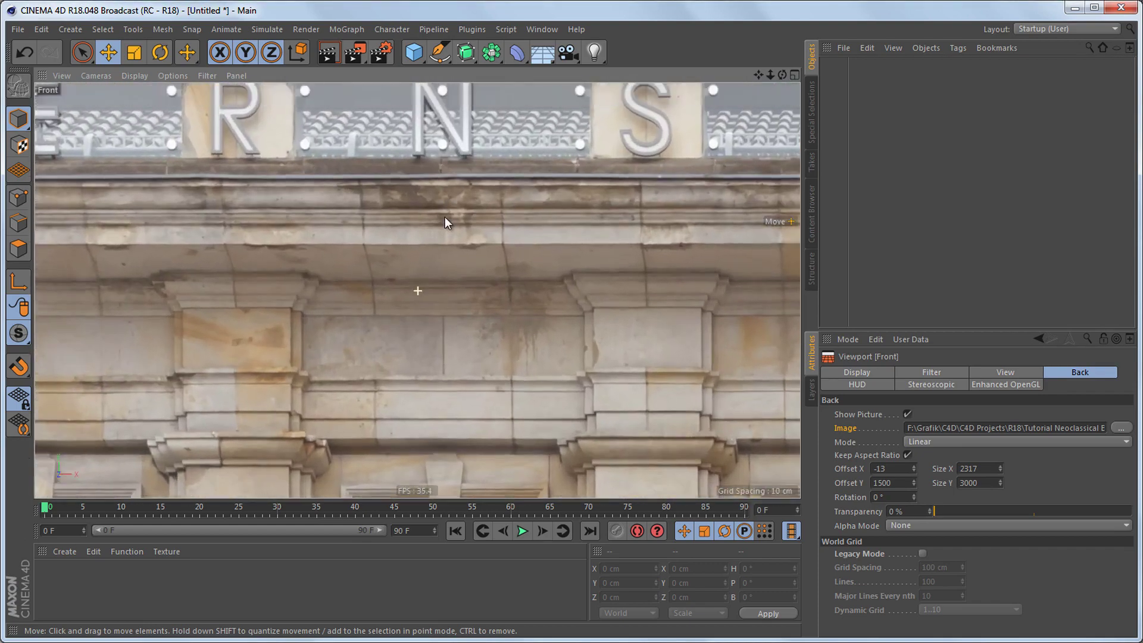
pyautogui.moveTo(447, 223); pyautogui.dragTo(404, 290, button='middle')
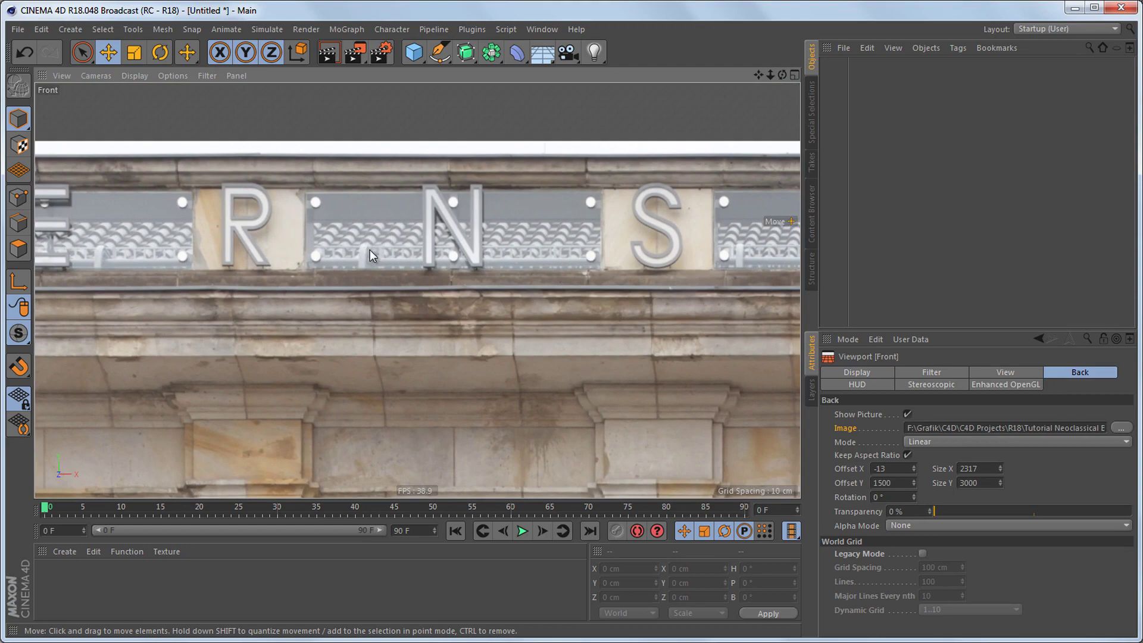
pyautogui.scroll(-8, 399, 222)
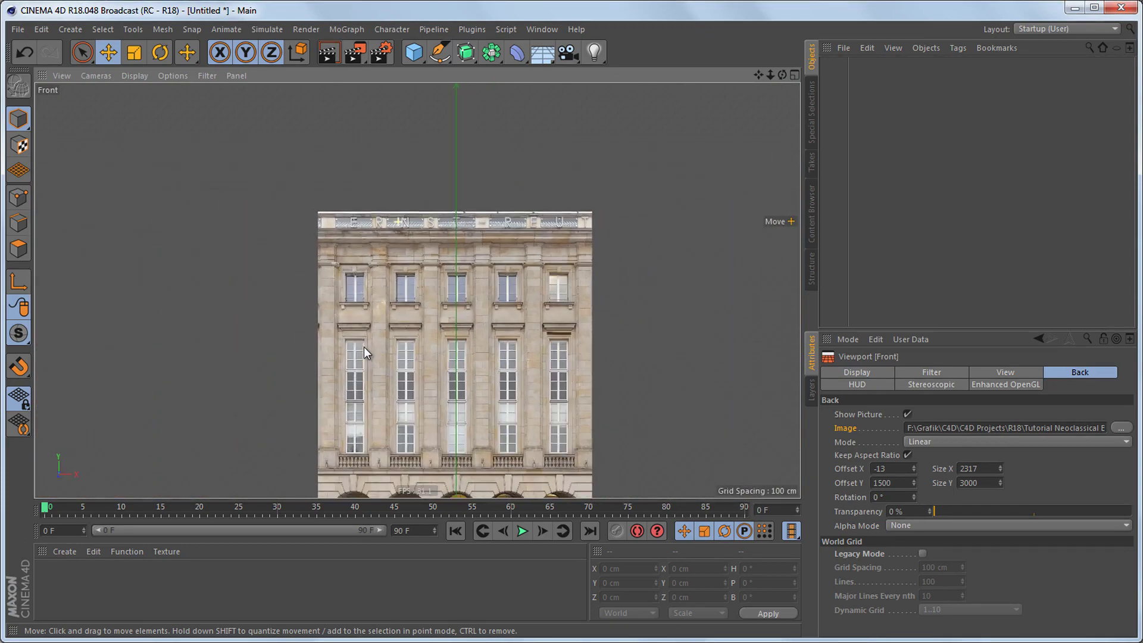
# Step: Pan and zoom the Front view to check that the facade's arcade sits on the baseline
pyautogui.moveTo(363, 346); pyautogui.dragTo(377, 196, button='middle')
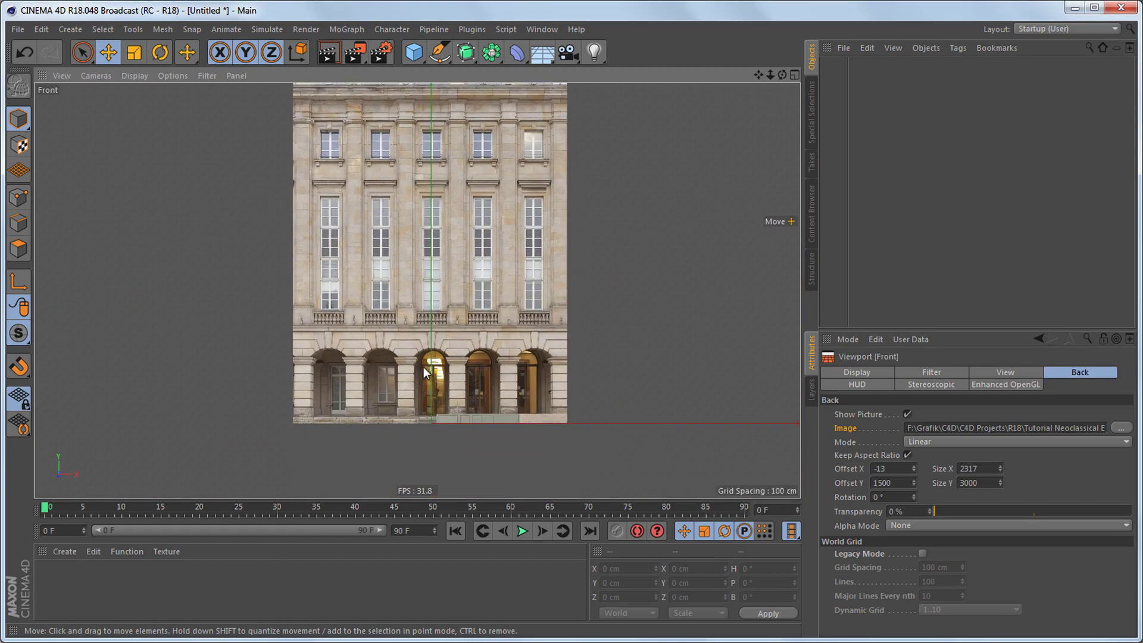
pyautogui.moveTo(390, 419)
pyautogui.keyDown('alt'); pyautogui.mouseDown(button='right')
pyautogui.moveTo(505, 408)
pyautogui.moveTo(408, 422)
pyautogui.mouseUp(button='right'); pyautogui.keyUp('alt')
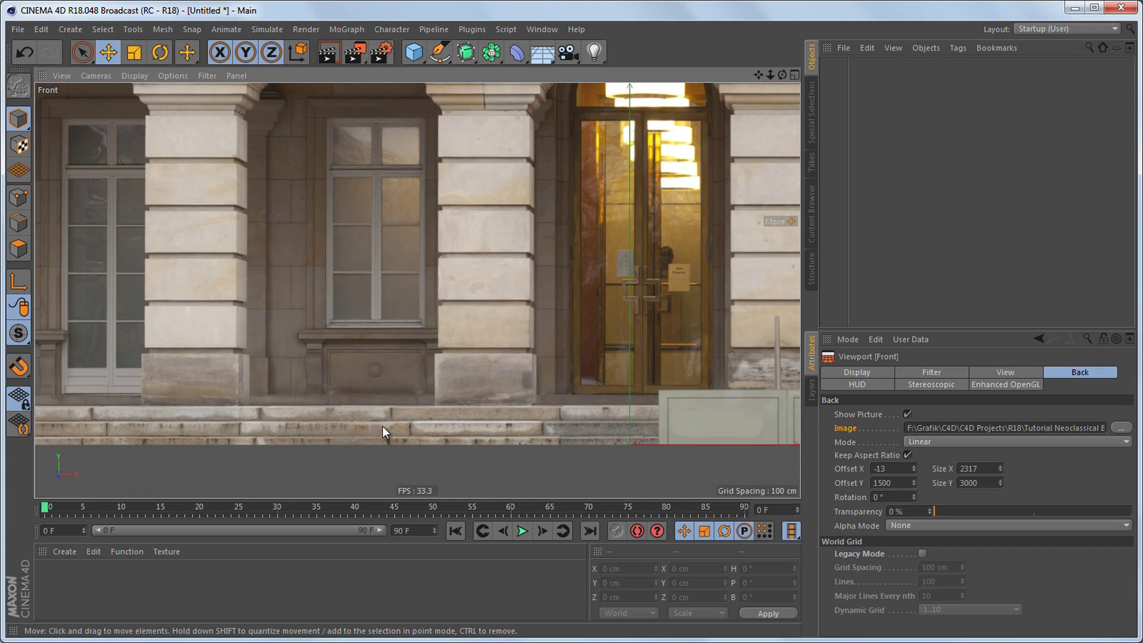
pyautogui.scroll(-5, 381, 428)
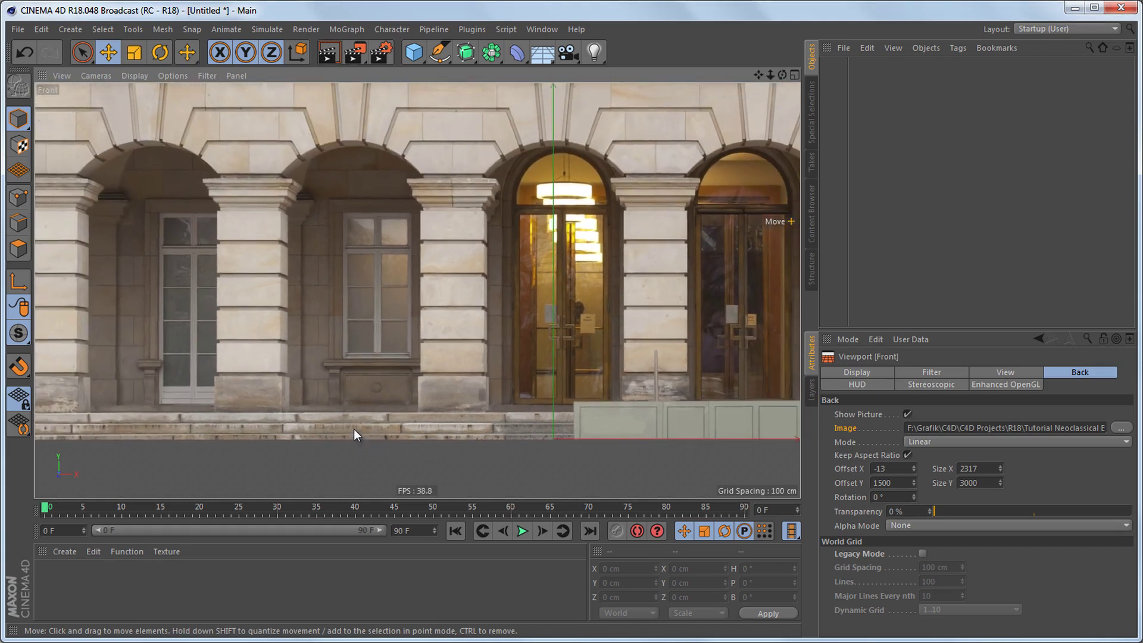
pyautogui.keyDown('alt'); pyautogui.moveTo(371, 455); pyautogui.dragTo(372, 465, button='middle'); pyautogui.keyUp('alt')
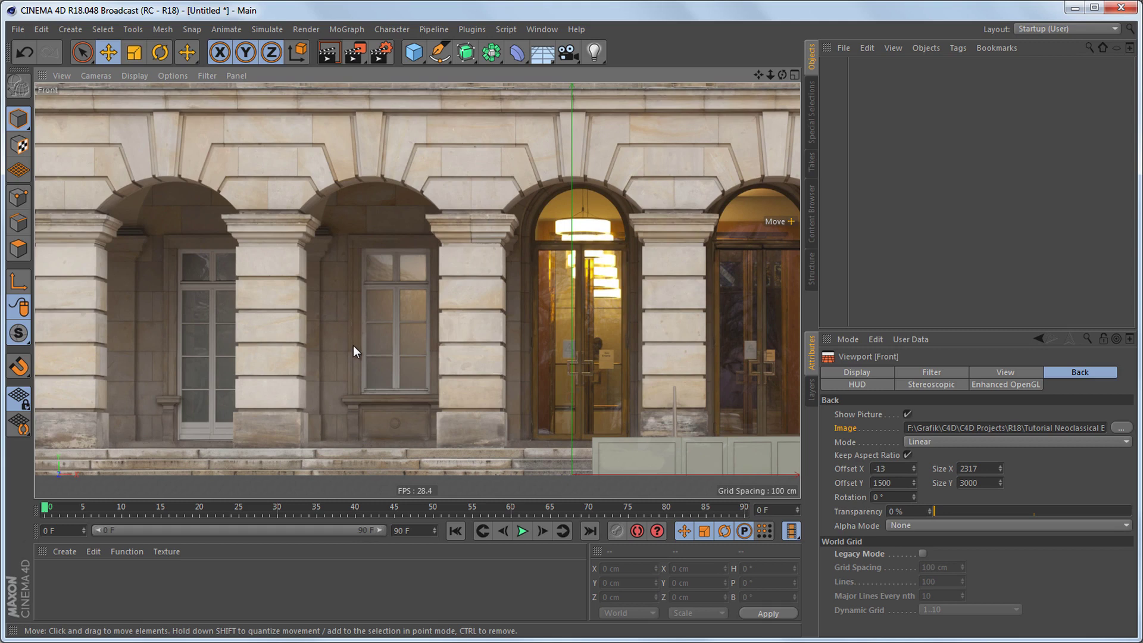
pyautogui.scroll(-4, 334, 346)
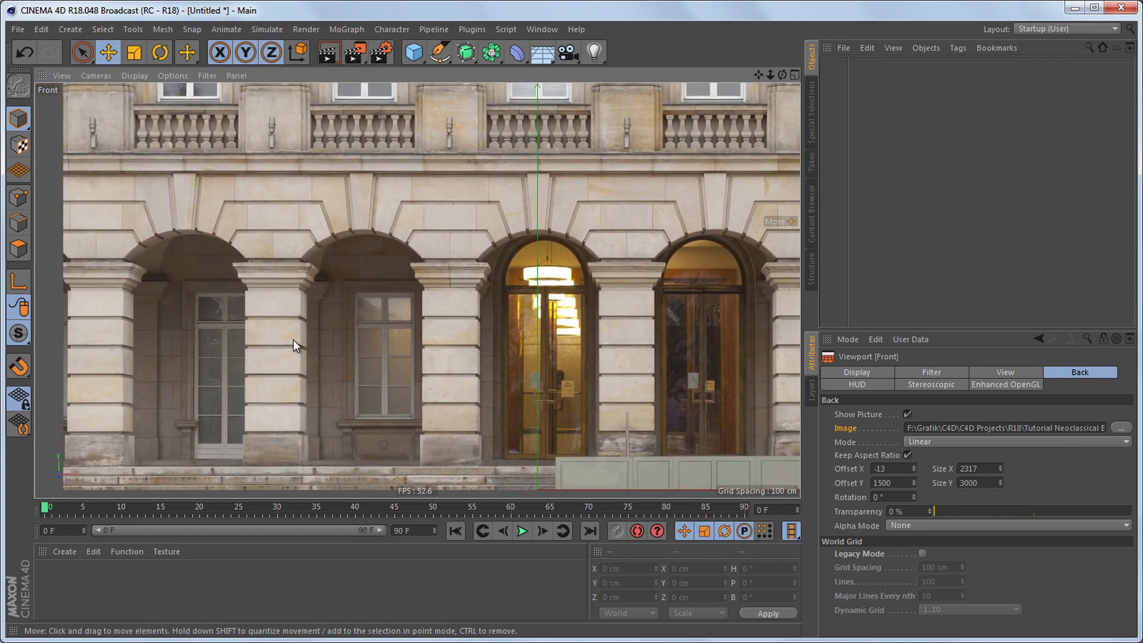
pyautogui.keyDown('alt'); pyautogui.moveTo(331, 372); pyautogui.dragTo(331, 343, button='middle'); pyautogui.keyUp('alt')
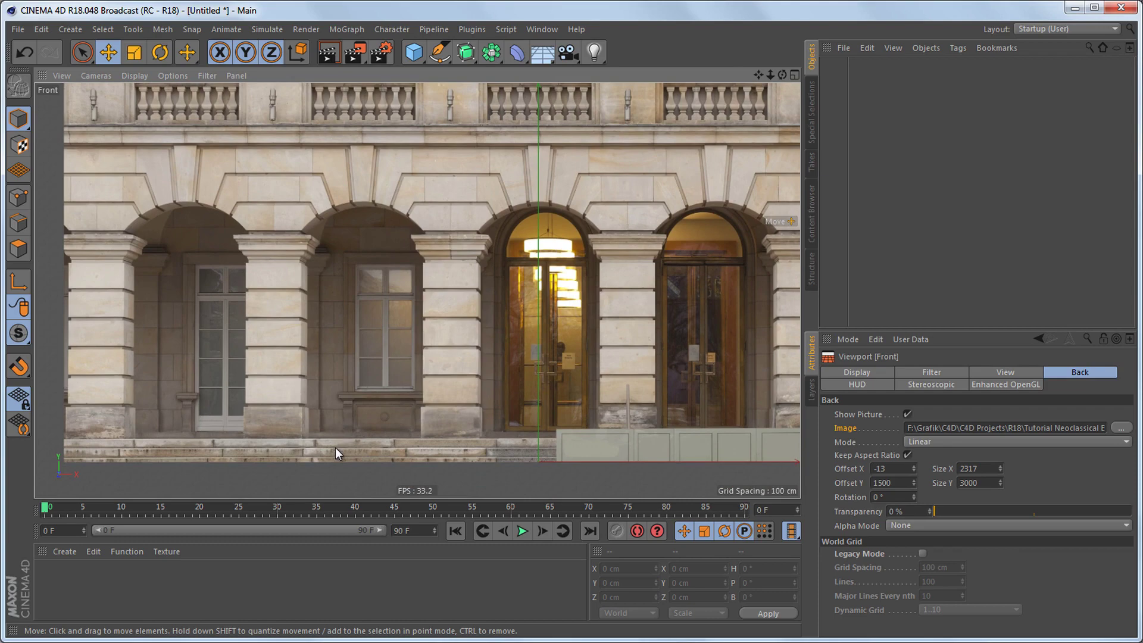
pyautogui.scroll(5, 343, 456)
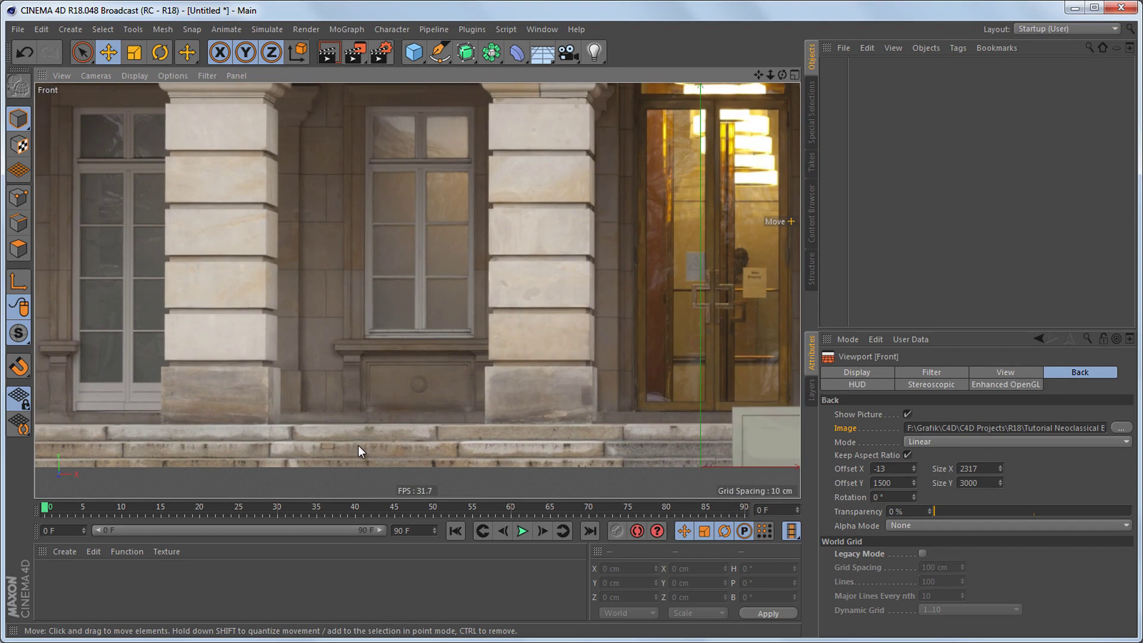
pyautogui.scroll(-3, 357, 443)
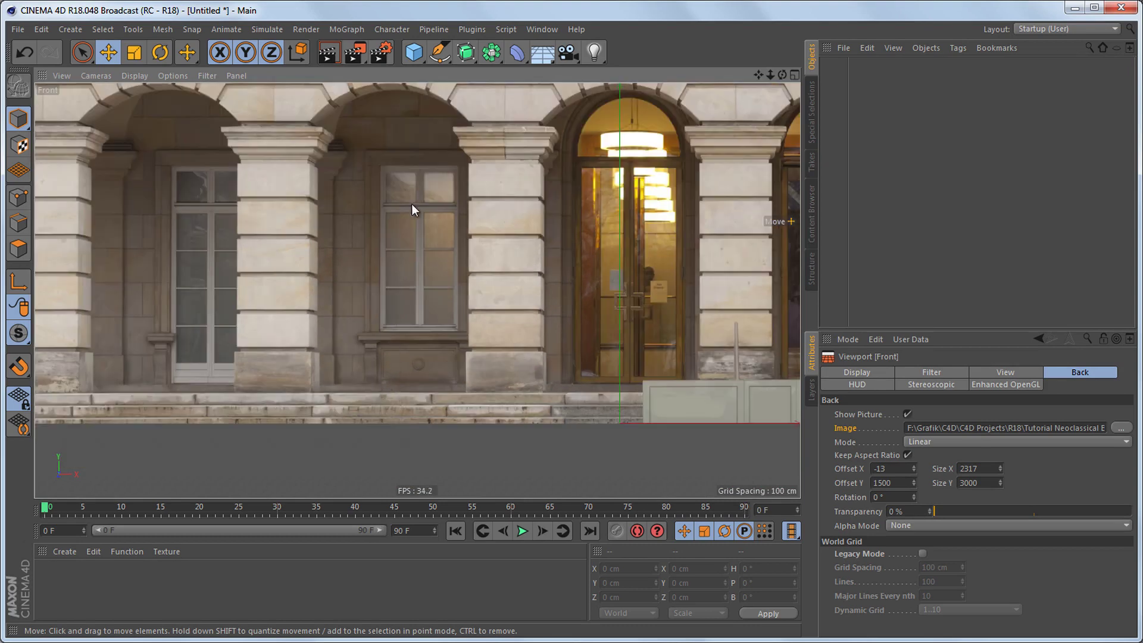
# Step: Add a 200 cm cube and fade the background photo to 61% transparency
pyautogui.click(415, 54)
pyautogui.keyDown('alt'); pyautogui.moveTo(462, 295); pyautogui.dragTo(449, 302, button='middle'); pyautogui.keyUp('alt')
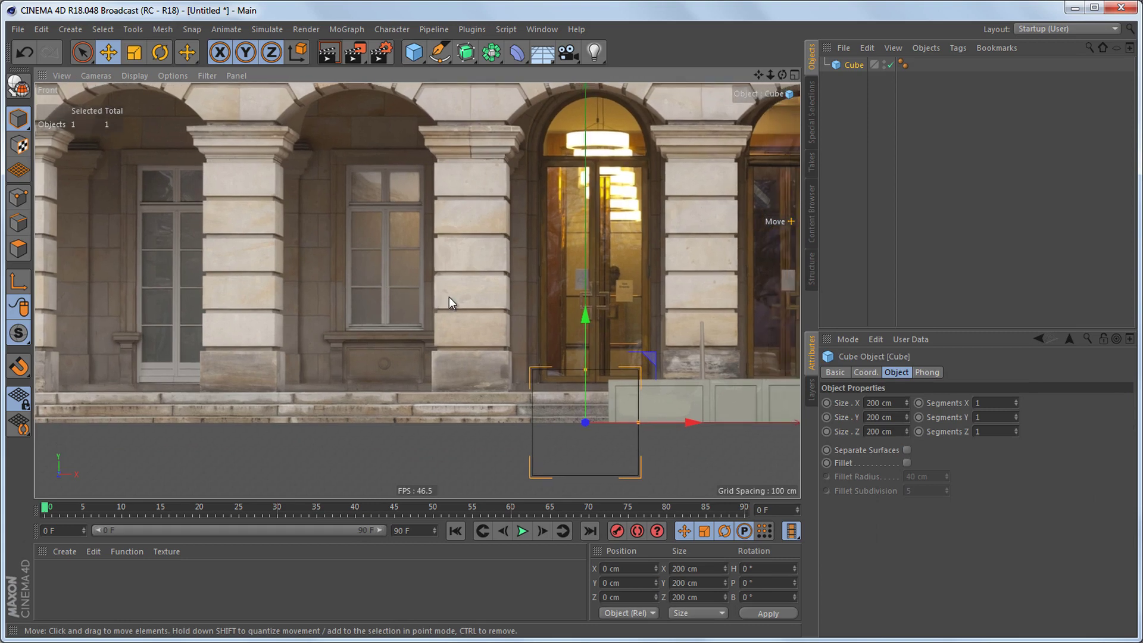
pyautogui.hotkey('shift', 'v')
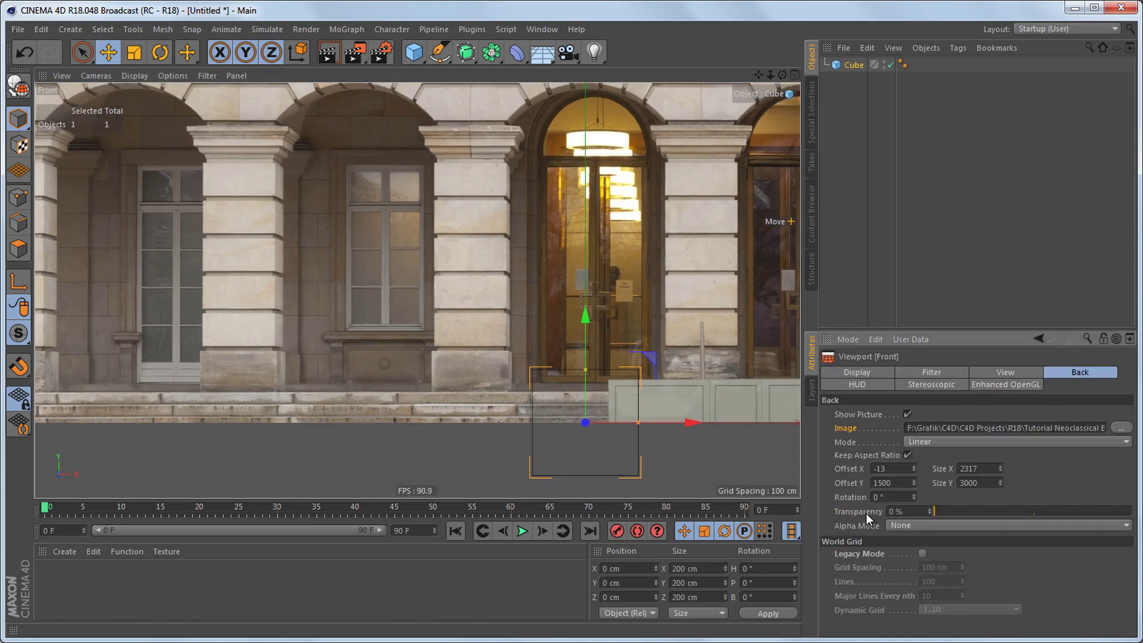
pyautogui.moveTo(937, 512); pyautogui.dragTo(1058, 514)
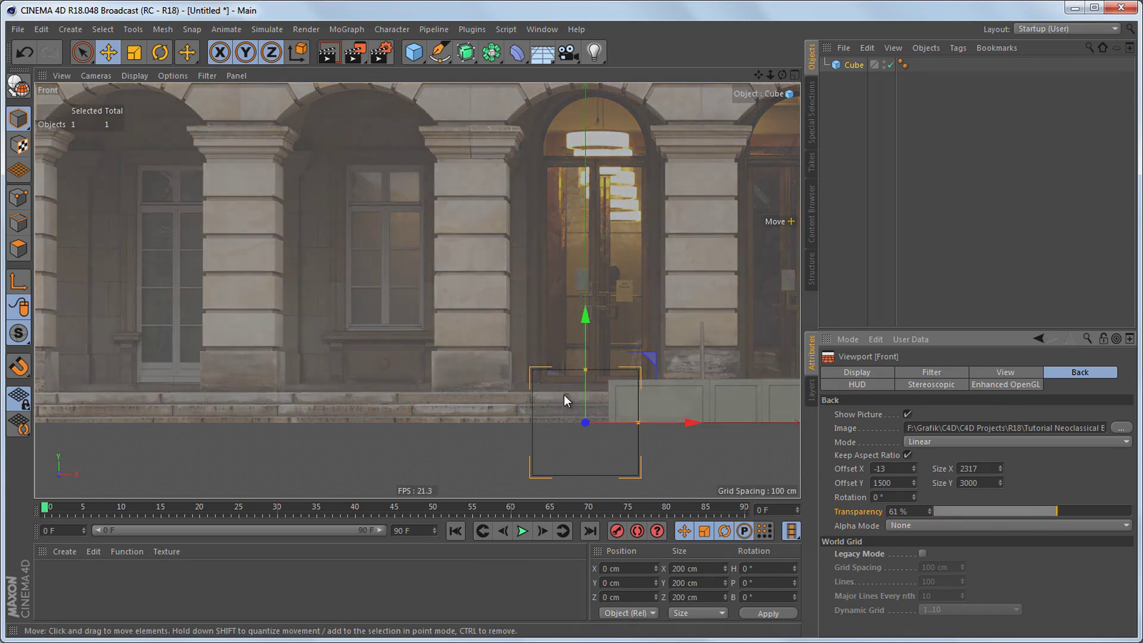
pyautogui.scroll(-2, 561, 396)
pyautogui.moveTo(559, 406); pyautogui.dragTo(489, 408, button='middle')
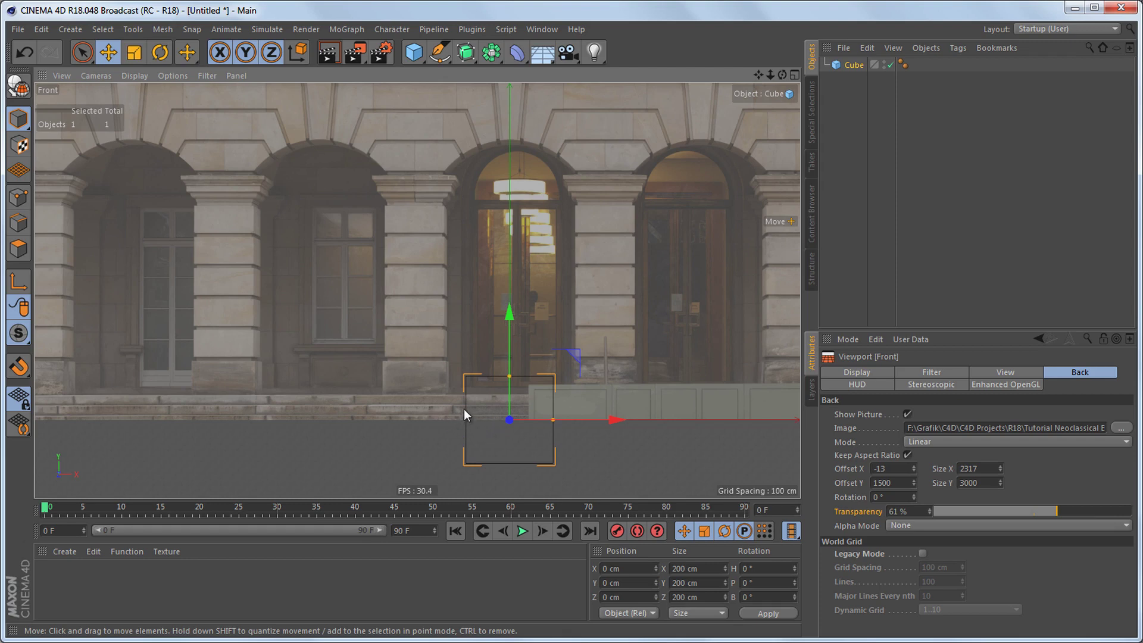
# Step: Convert the cube into an editable polygon object
pyautogui.scroll(1, 465, 408)
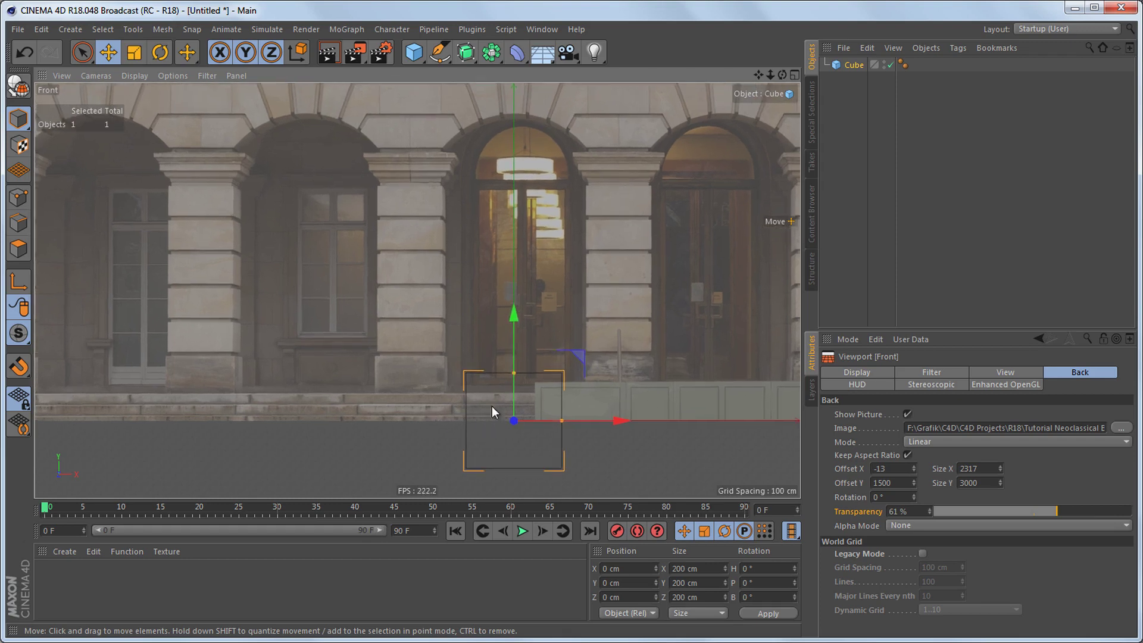
pyautogui.click(15, 94)
pyautogui.click(161, 30)
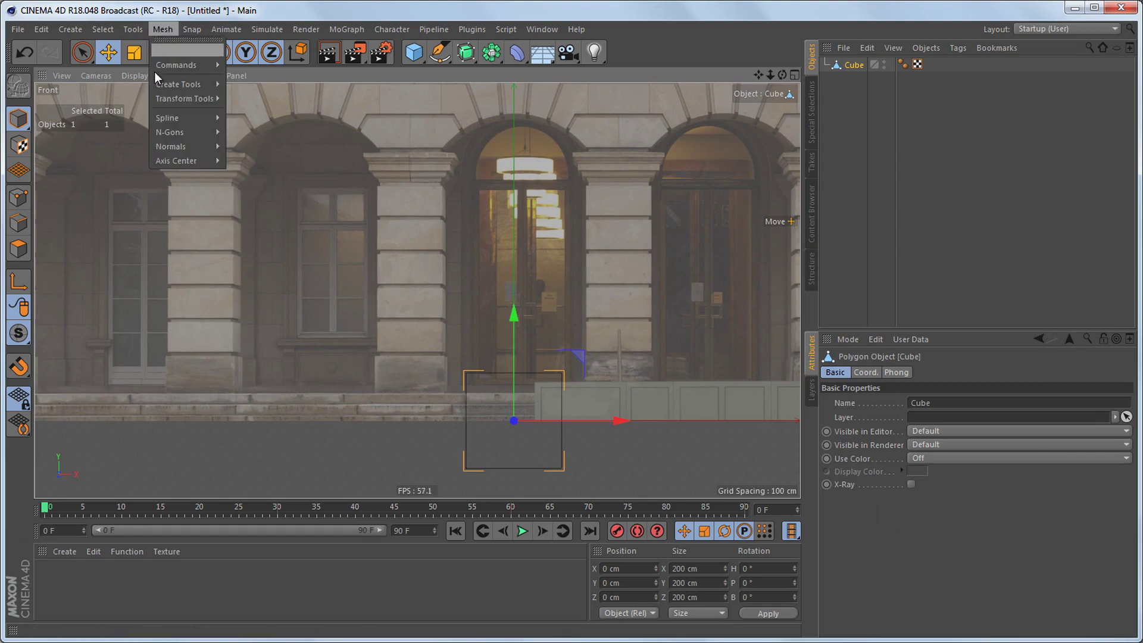
# Step: Move the cube's axis to its bottom (Y -100%) and set Position Y to 0
pyautogui.moveTo(179, 161)
pyautogui.click(247, 166)
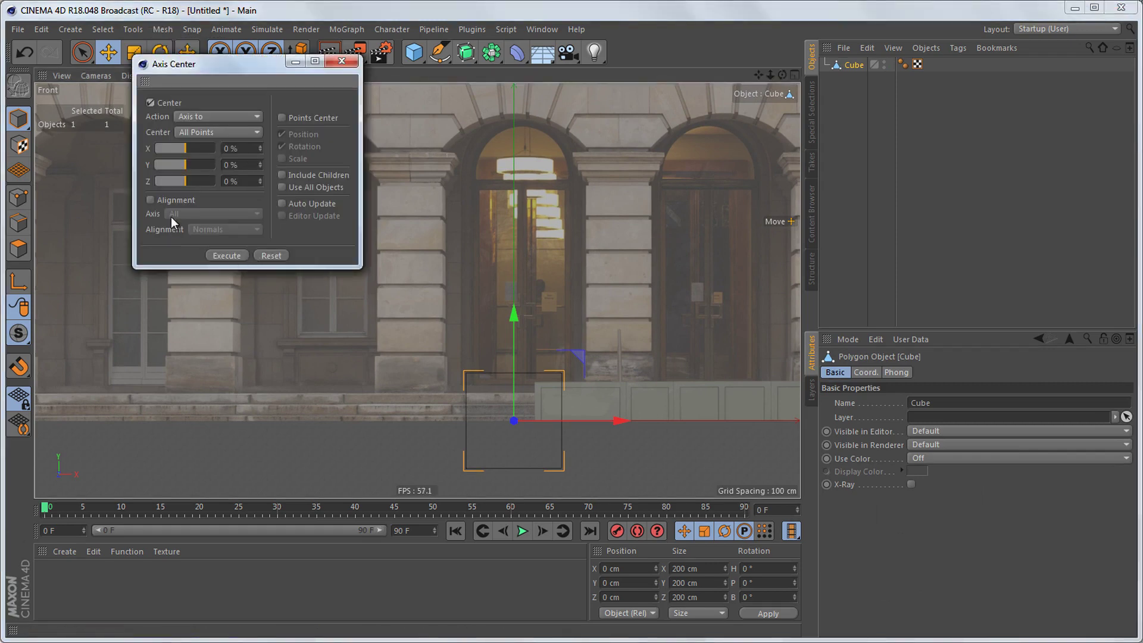
pyautogui.moveTo(176, 165); pyautogui.dragTo(149, 166)
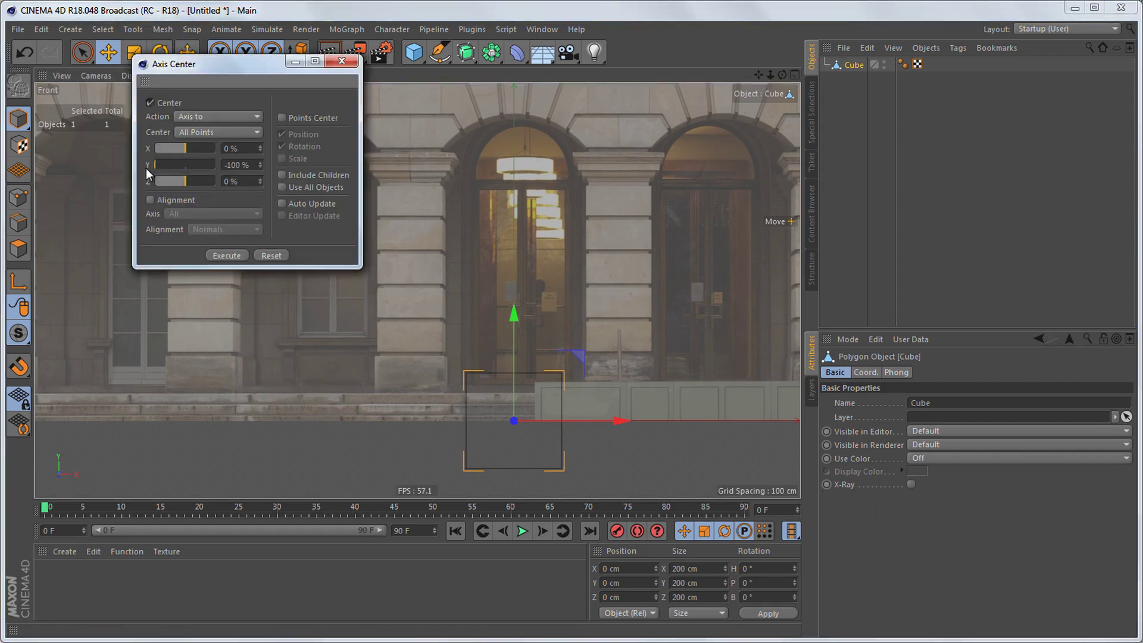
pyautogui.click(226, 255)
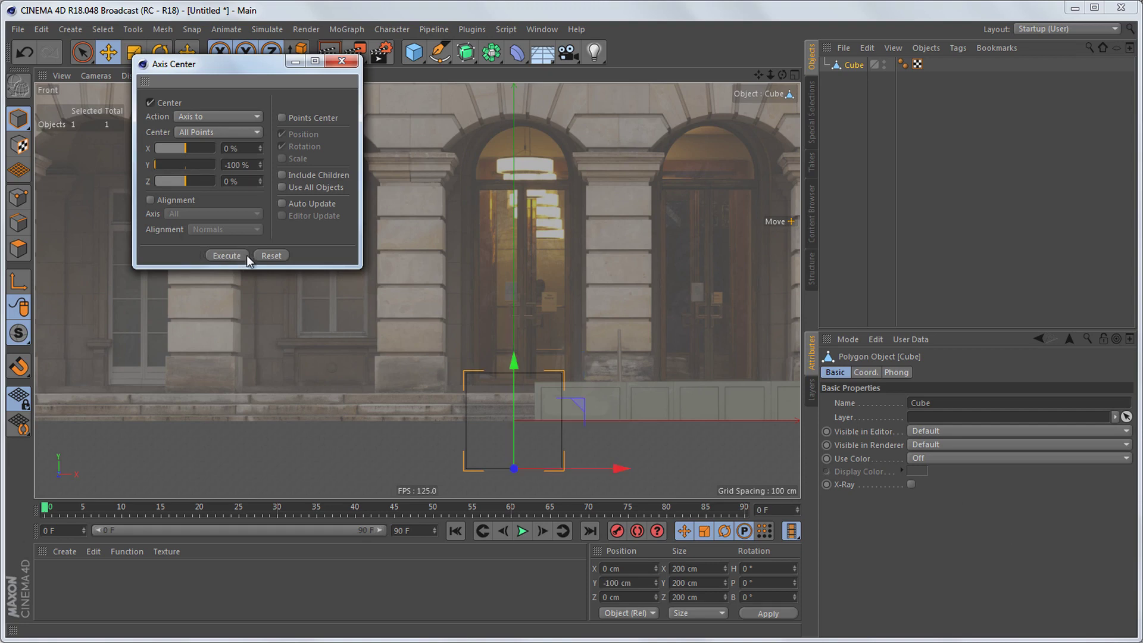
pyautogui.click(342, 62)
pyautogui.doubleClick(621, 584)
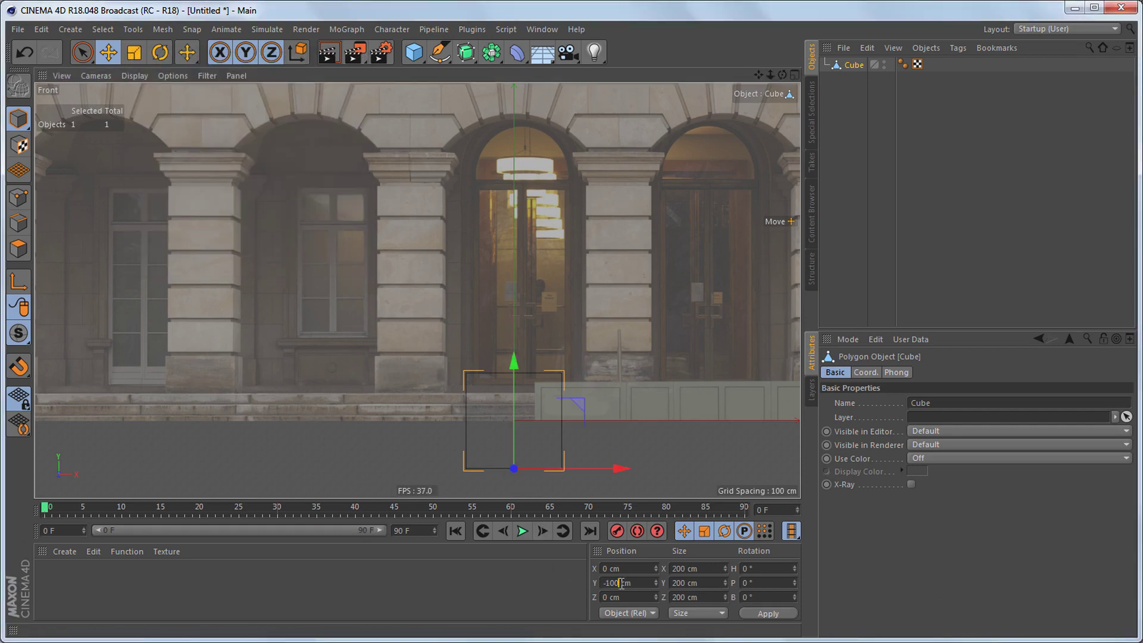
pyautogui.write('0')
pyautogui.click(762, 608)
# Step: Scale the cube down to a 12 cm tall slab
pyautogui.scroll(5, 540, 436)
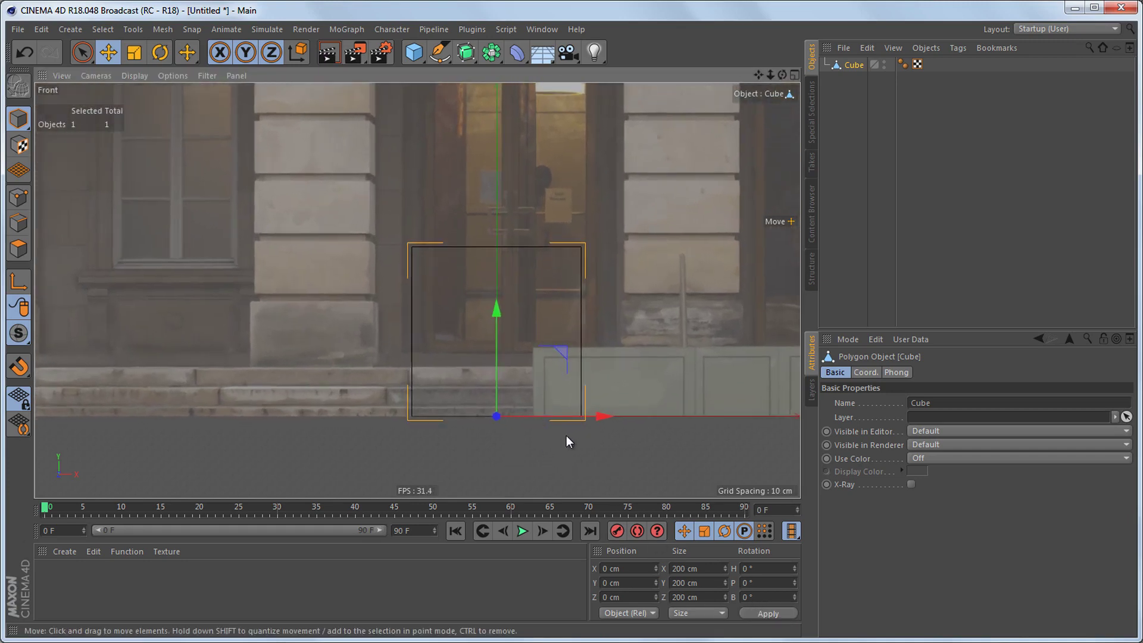
pyautogui.press('t')
pyautogui.scroll(4, 525, 392)
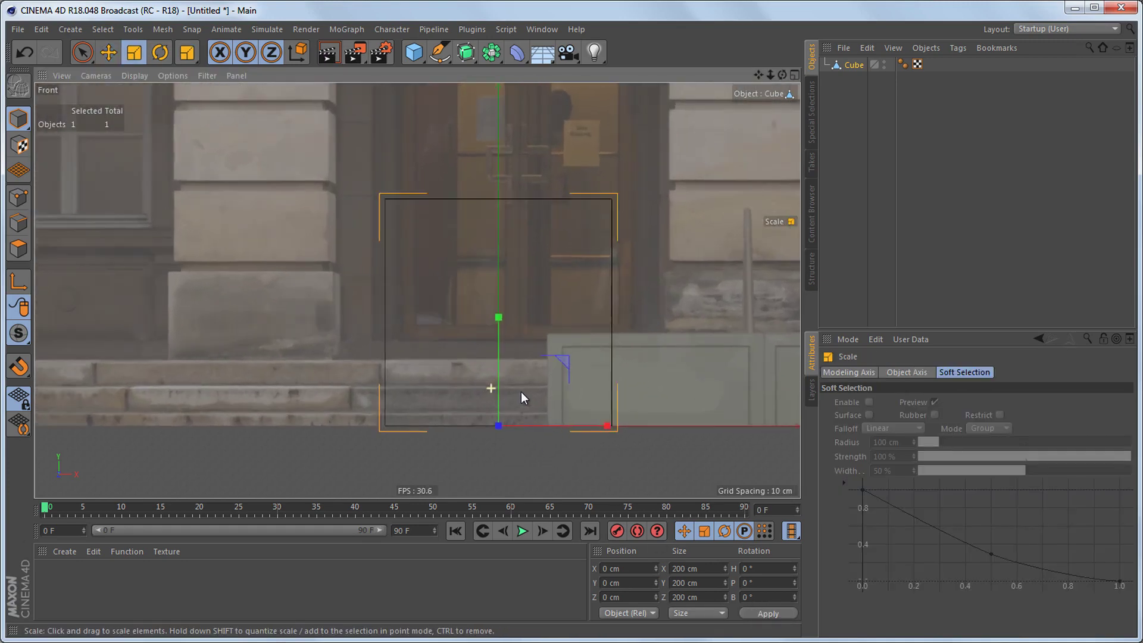
pyautogui.moveTo(500, 319); pyautogui.dragTo(493, 424)
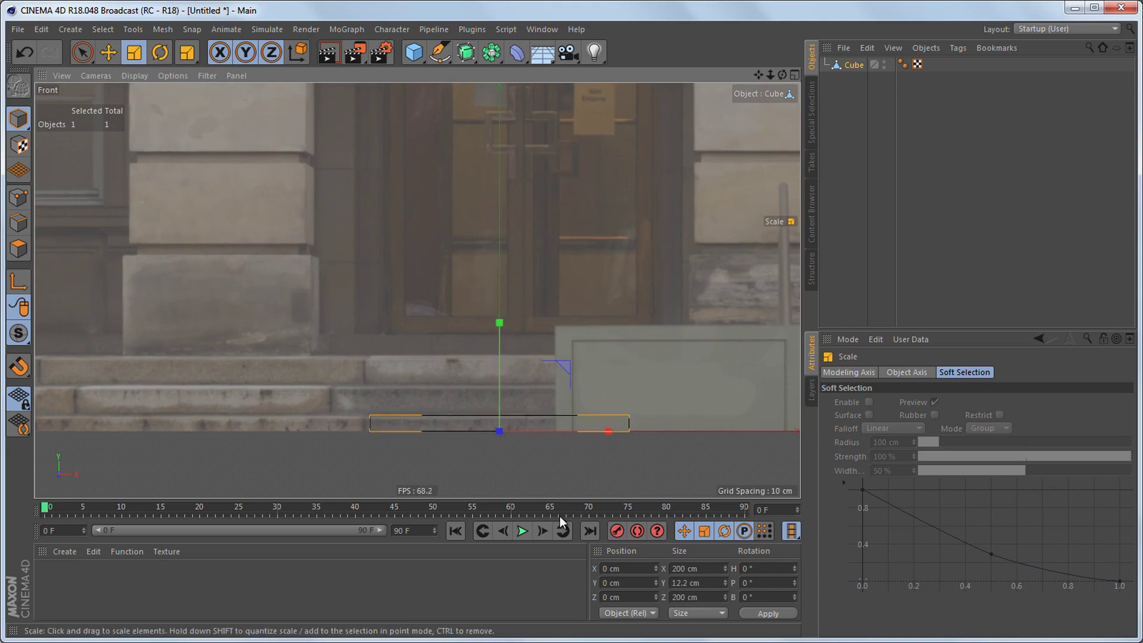
pyautogui.doubleClick(684, 584)
pyautogui.write('12')
pyautogui.click(769, 614)
pyautogui.scroll(-6, 369, 386)
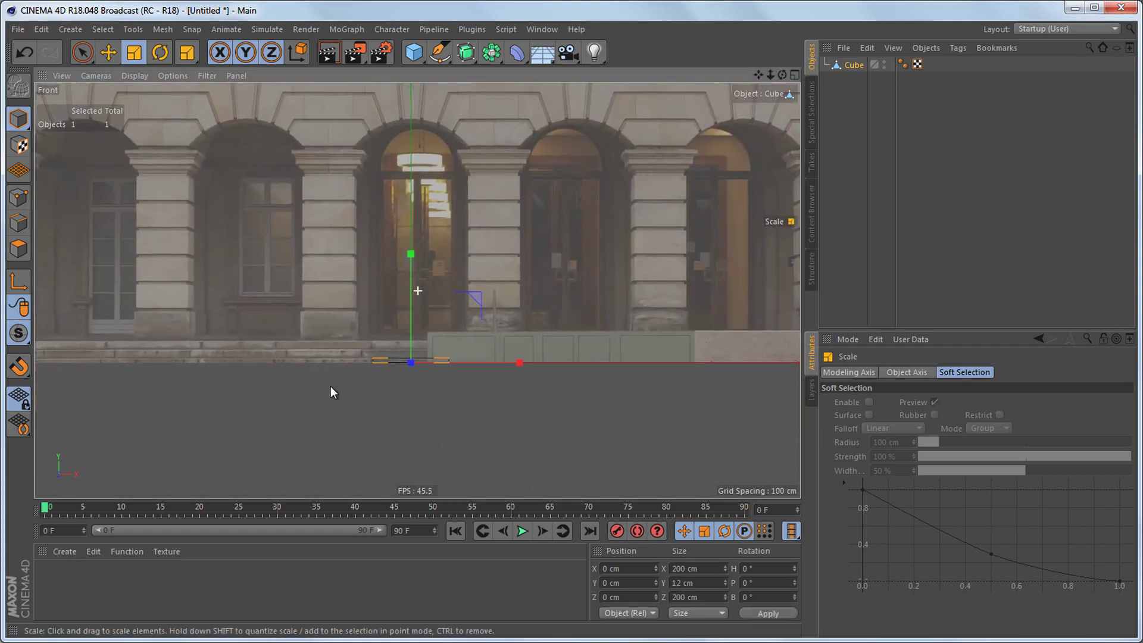
# Step: Stretch the slab along X to 2291.52 cm so it extends past the facade
pyautogui.moveTo(314, 389); pyautogui.dragTo(243, 380, button='middle')
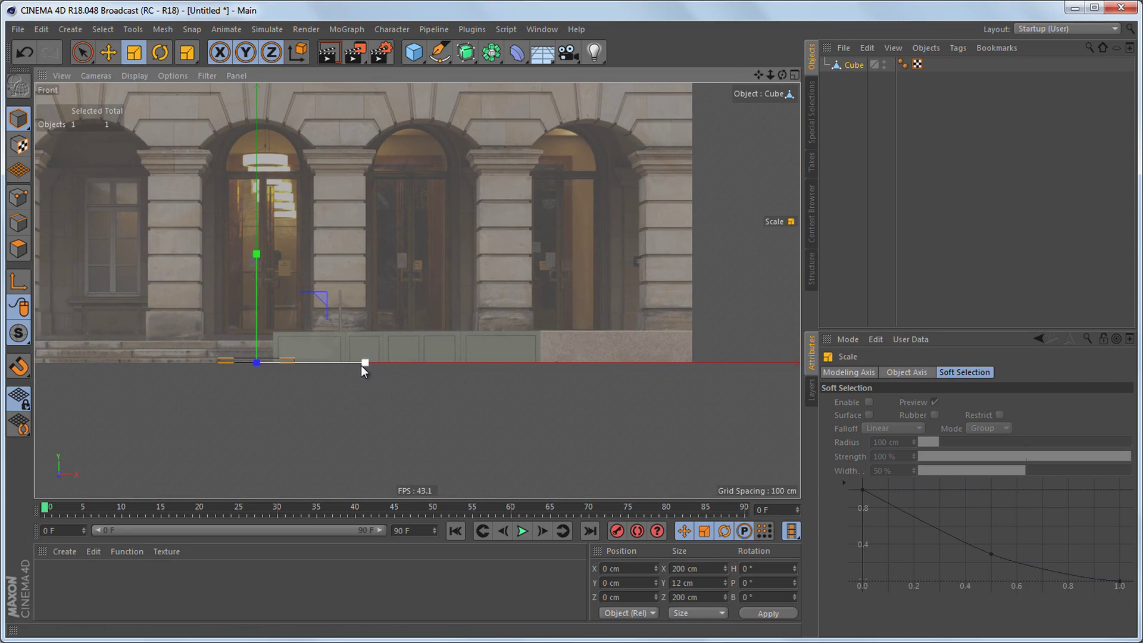
pyautogui.moveTo(362, 365); pyautogui.dragTo(574, 320)
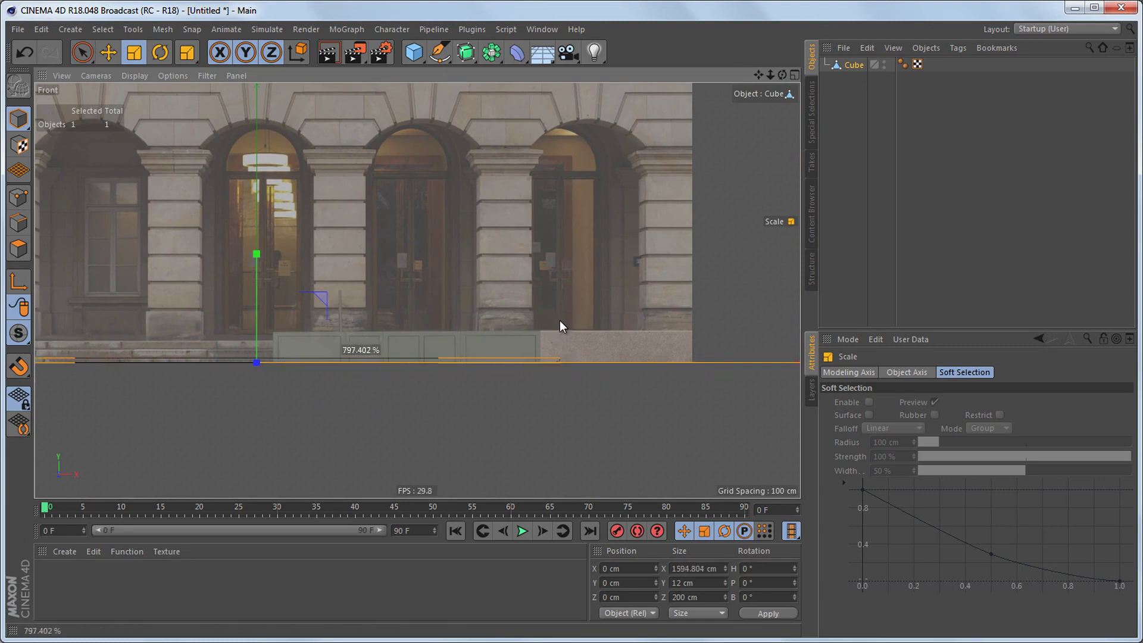
pyautogui.moveTo(560, 323); pyautogui.dragTo(550, 324)
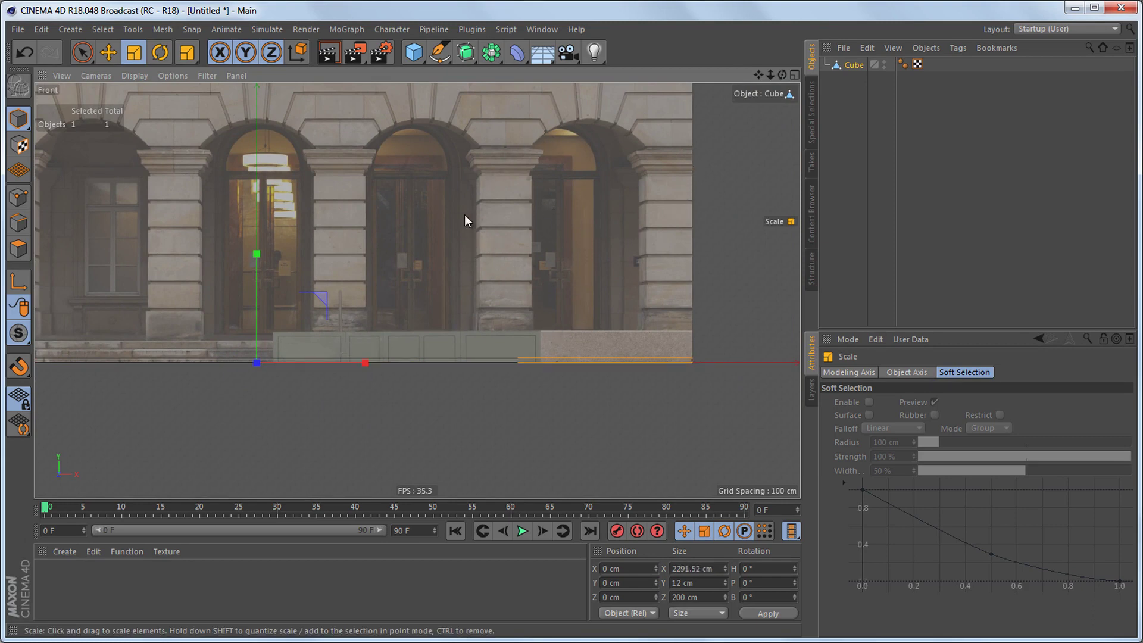
pyautogui.keyDown('alt'); pyautogui.moveTo(467, 220); pyautogui.dragTo(526, 312, button='middle'); pyautogui.keyUp('alt')
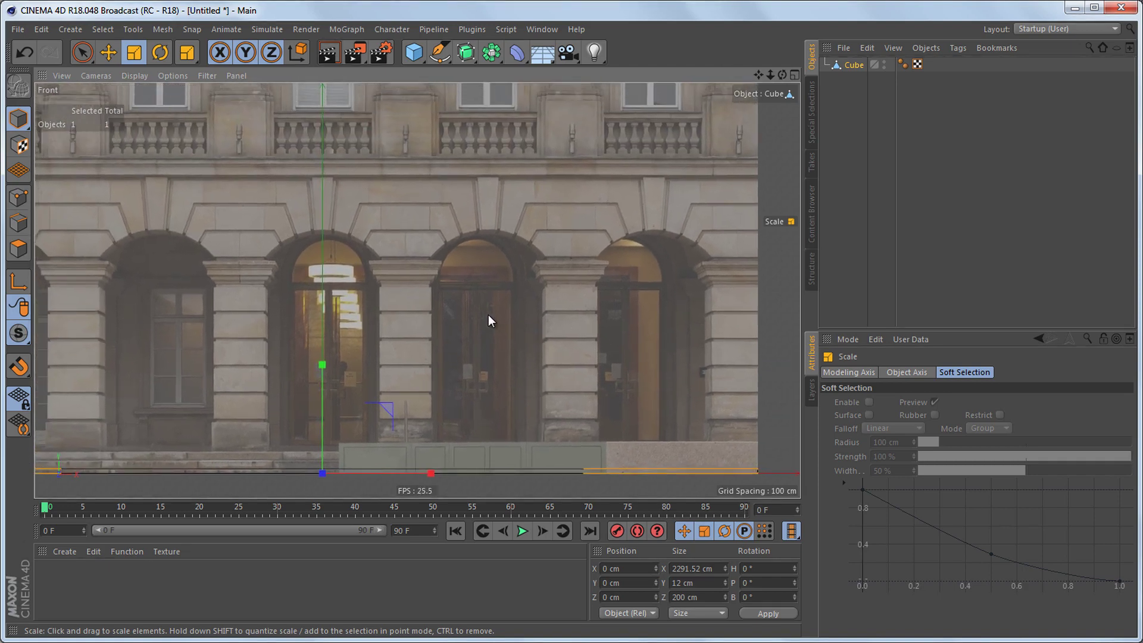
pyautogui.scroll(-5, 488, 315)
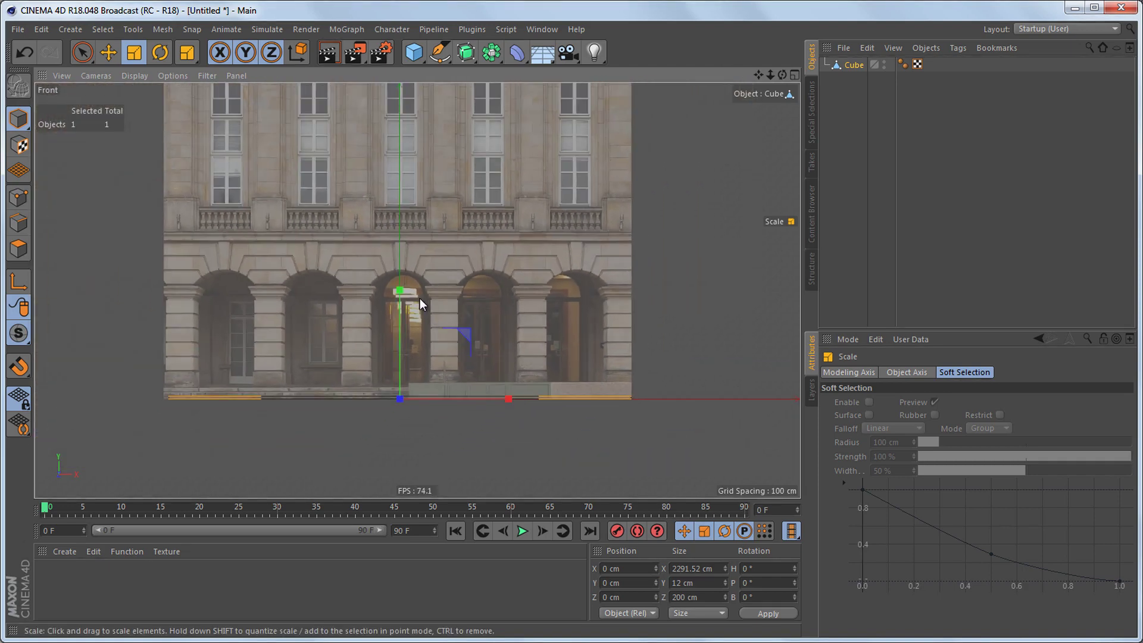
# Step: In the Perspective view, stretch the slab to 600 cm deep and switch to Polygon mode
pyautogui.middleClick(420, 299)
pyautogui.middleClick(305, 232)
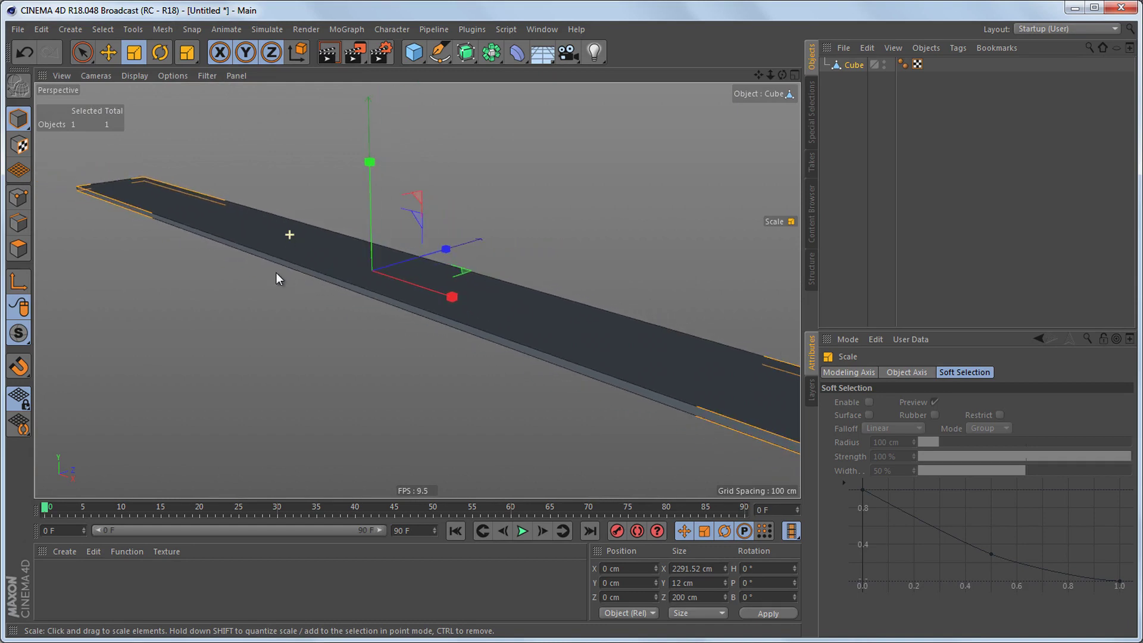
pyautogui.keyDown('alt'); pyautogui.moveTo(276, 269); pyautogui.dragTo(253, 263); pyautogui.keyUp('alt')
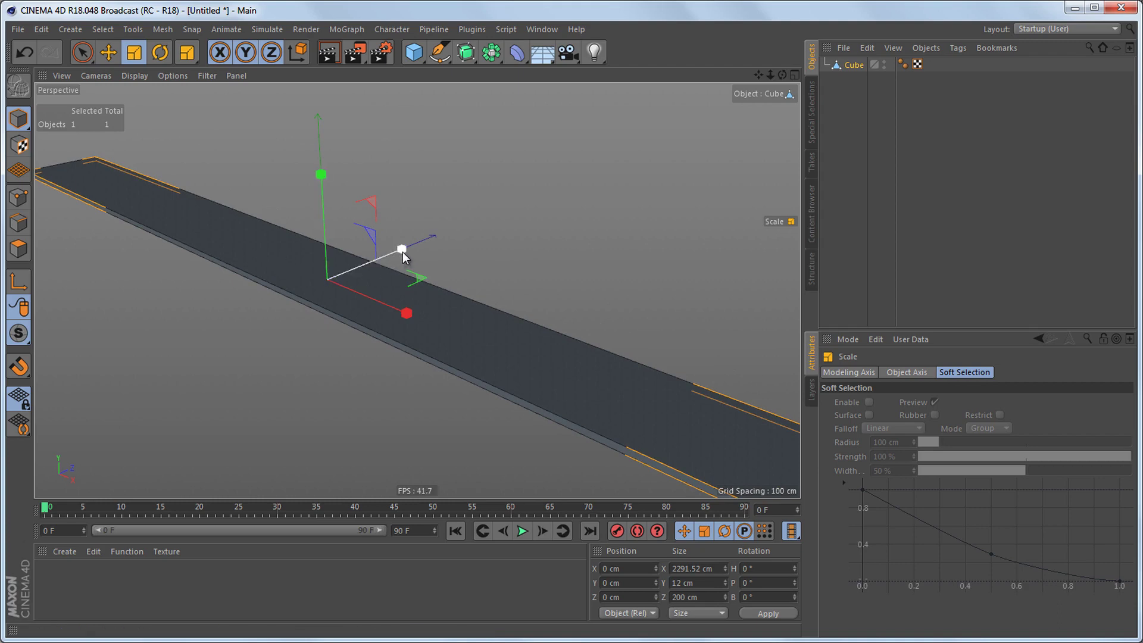
pyautogui.moveTo(403, 252); pyautogui.dragTo(518, 204)
pyautogui.scroll(-5, 324, 287)
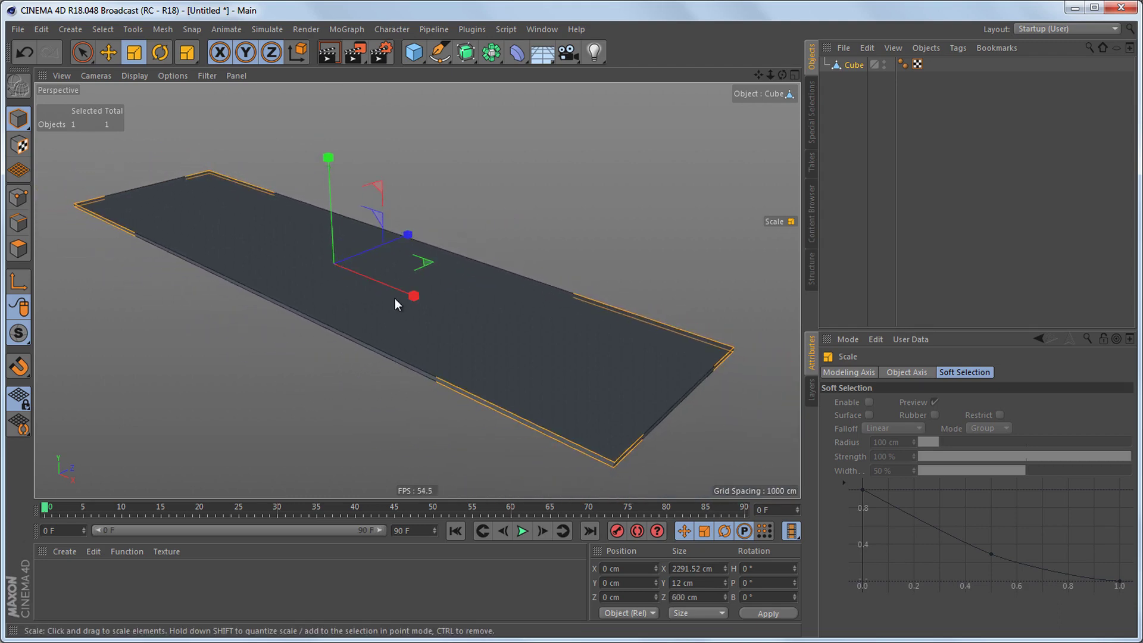
pyautogui.moveTo(395, 299)
pyautogui.keyDown('alt'); pyautogui.mouseDown()
pyautogui.moveTo(374, 305)
pyautogui.moveTo(382, 309)
pyautogui.mouseUp(); pyautogui.keyUp('alt')
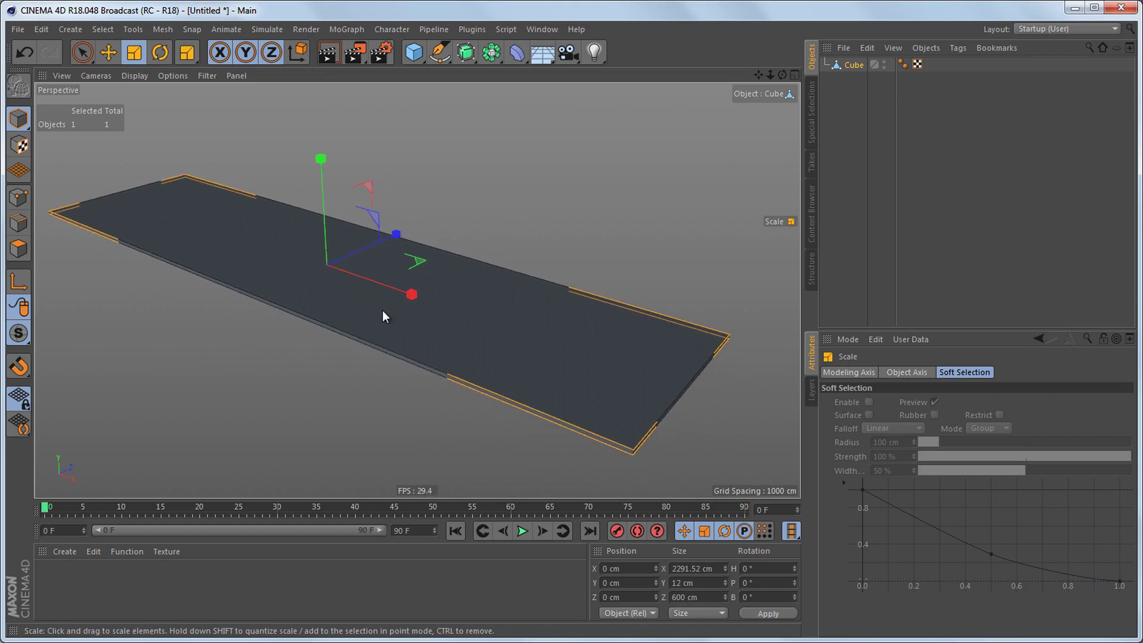
pyautogui.press('Return')
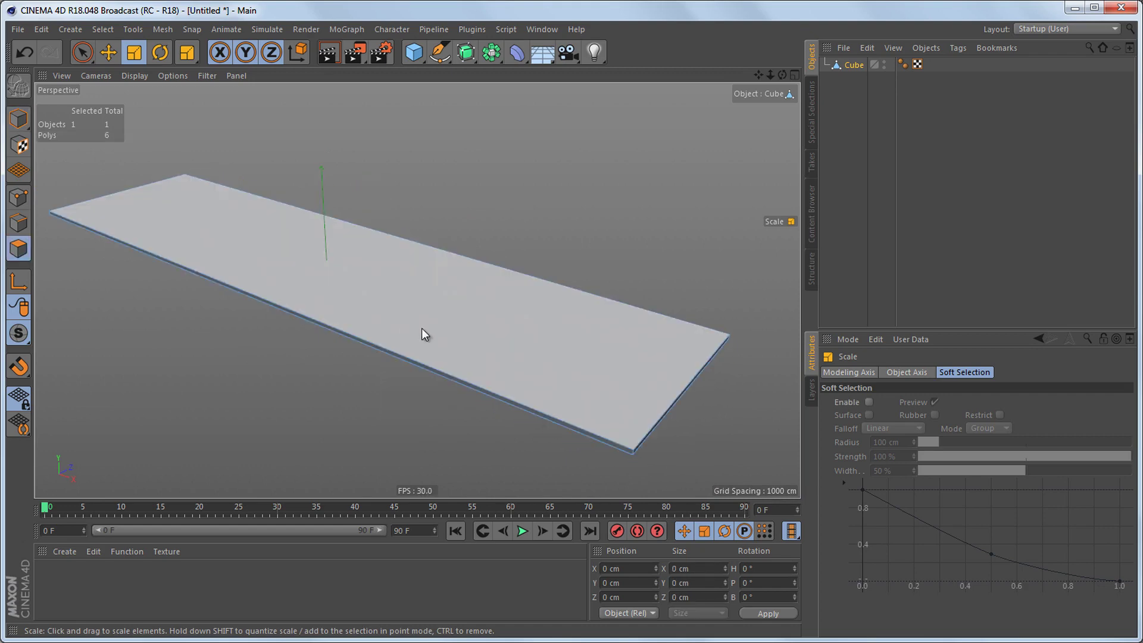
# Step: Select the slab's top face and inset it by 40 cm with Extrude Inner
pyautogui.click(400, 273)
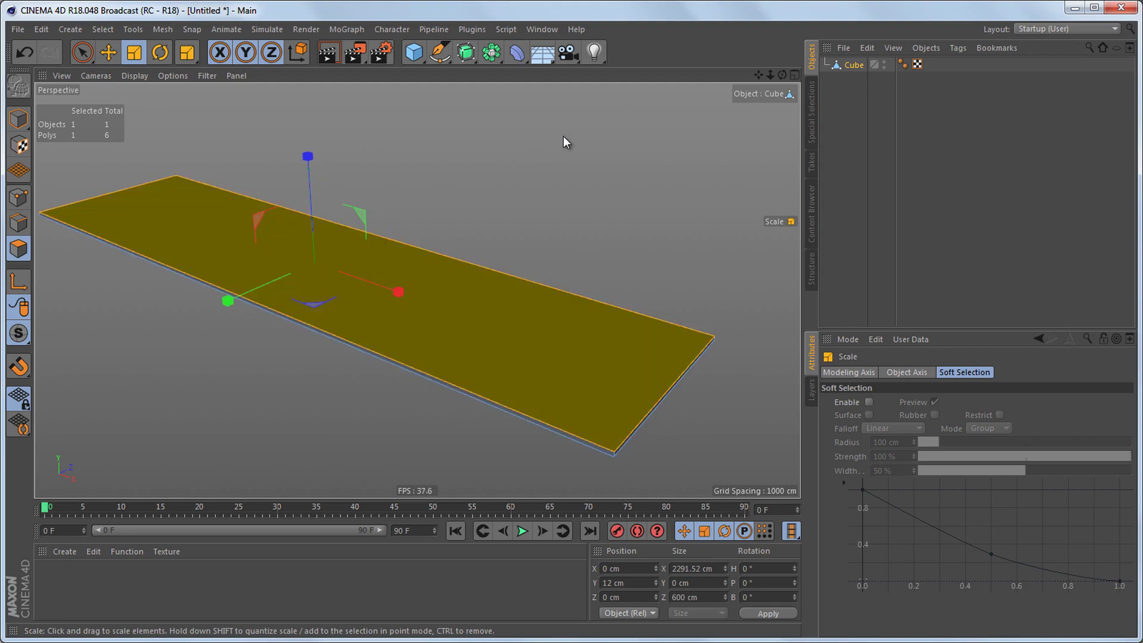
pyautogui.rightClick(564, 136)
pyautogui.click(641, 378)
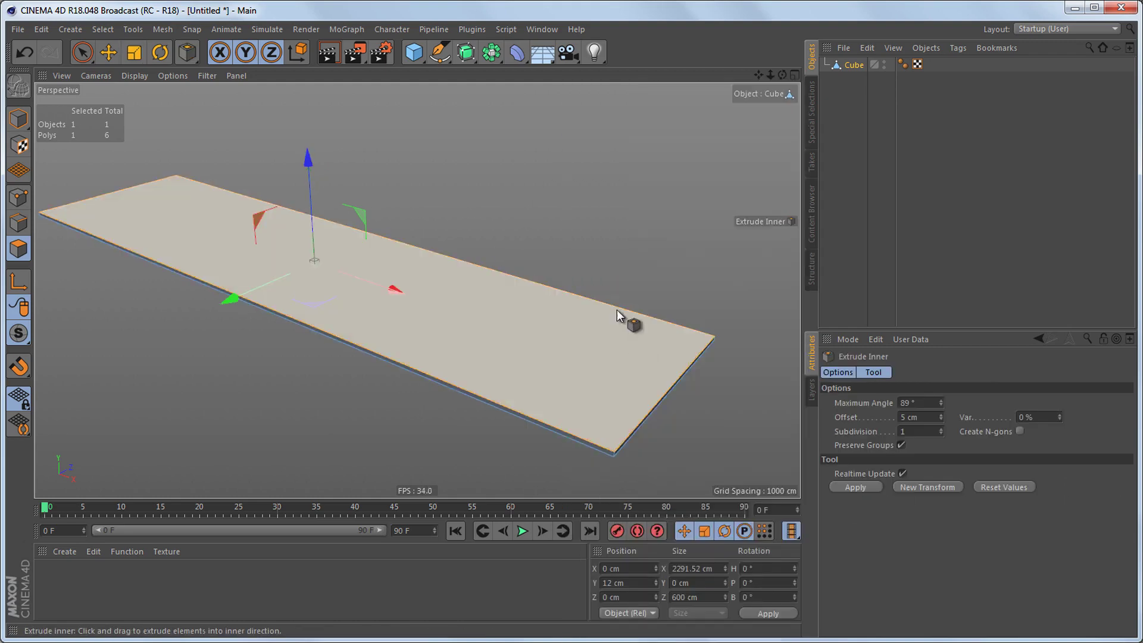
pyautogui.moveTo(683, 265); pyautogui.dragTo(642, 310)
pyautogui.scroll(3, 649, 333)
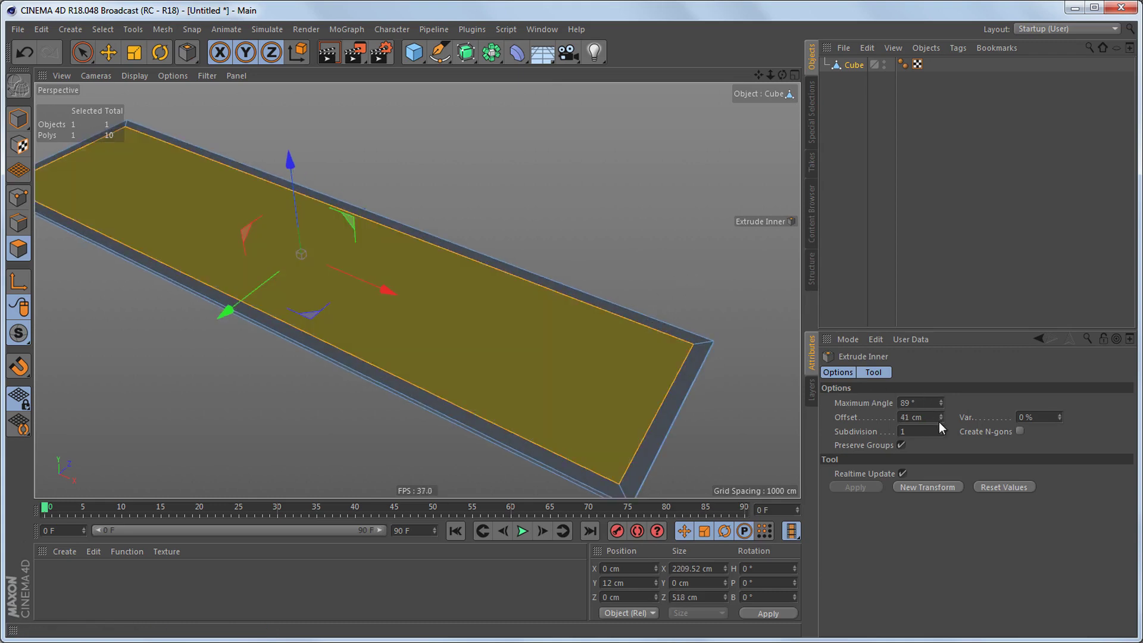
pyautogui.click(941, 419)
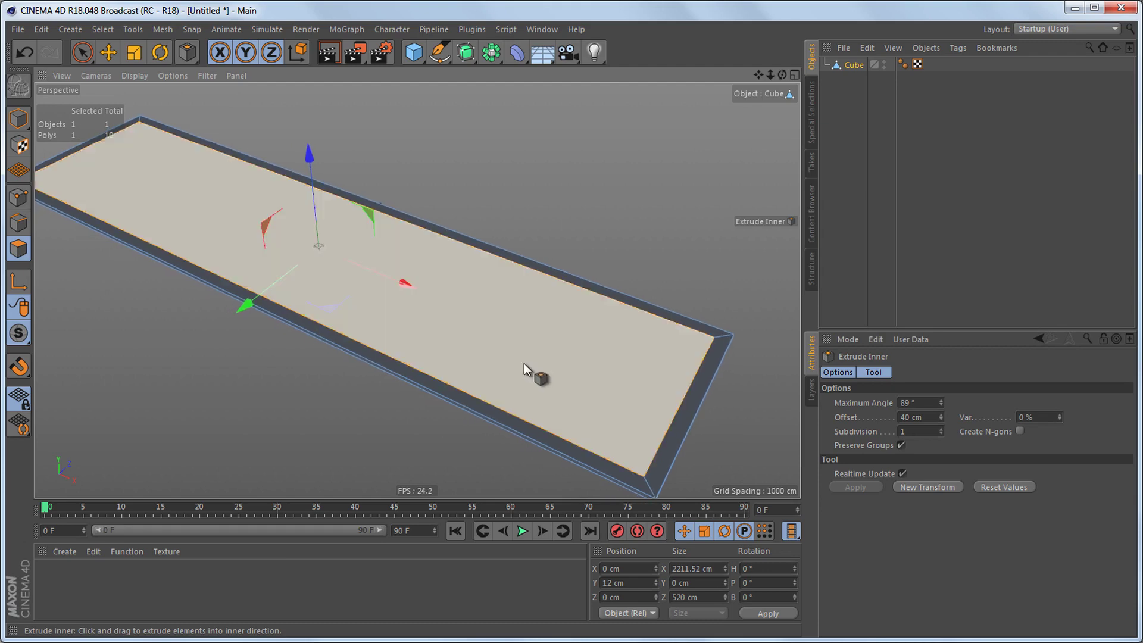
# Step: In the Front view, extrude the inset face upward with a 22 cm offset
pyautogui.middleClick(502, 371)
pyautogui.middleClick(559, 430)
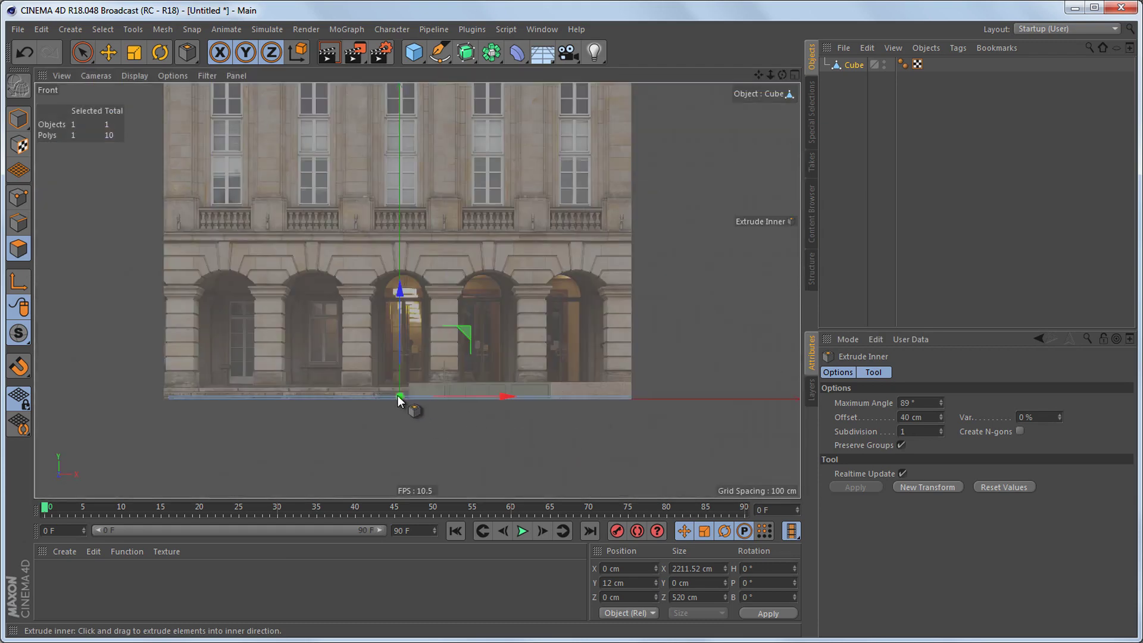
pyautogui.moveTo(397, 396); pyautogui.dragTo(439, 405, button='middle')
pyautogui.scroll(4, 433, 408)
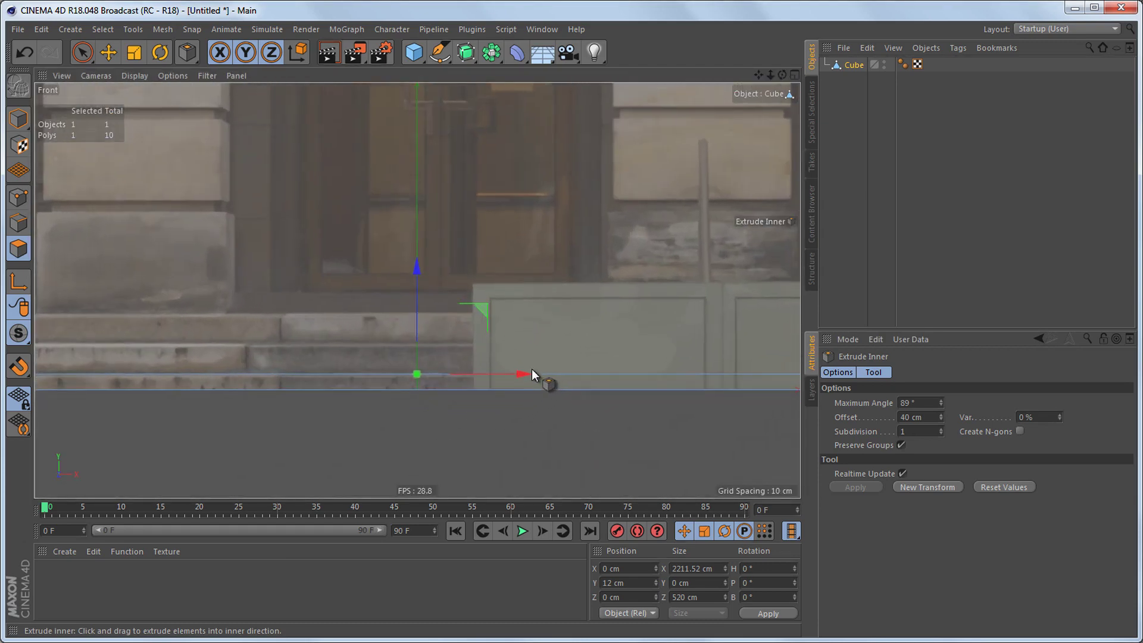
pyautogui.rightClick(556, 173)
pyautogui.click(614, 364)
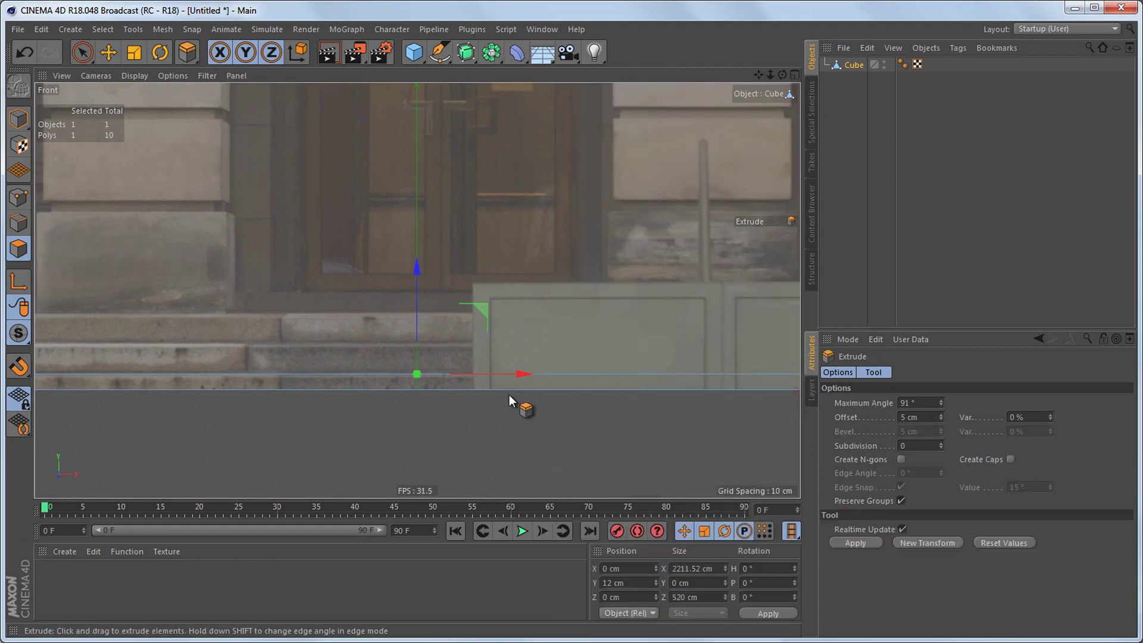
pyautogui.moveTo(558, 322); pyautogui.dragTo(553, 324)
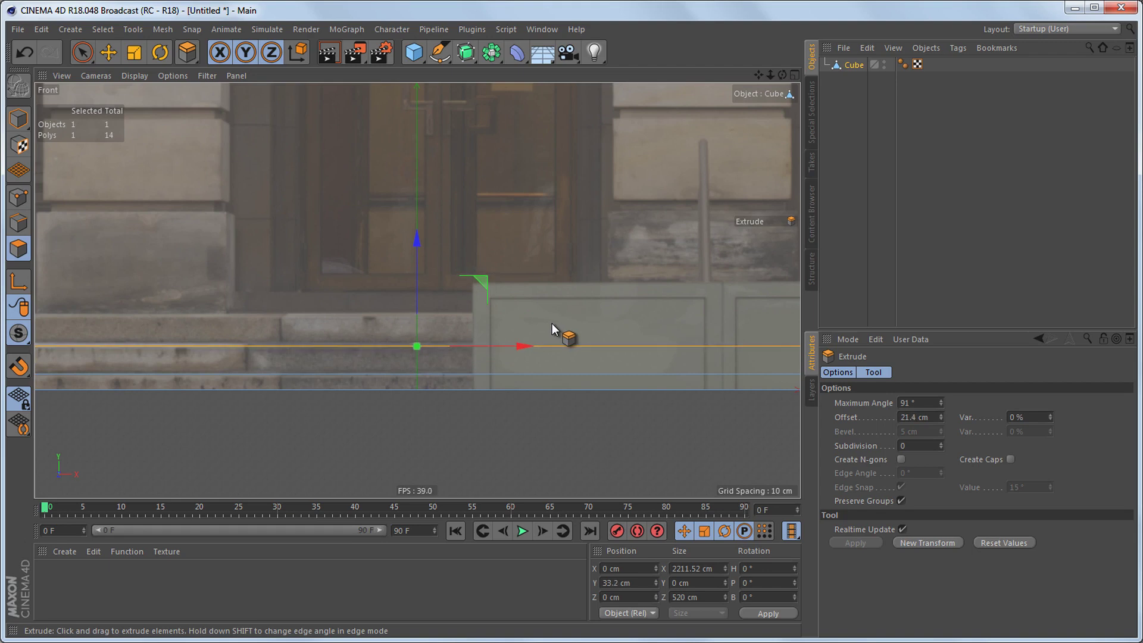
pyautogui.doubleClick(911, 419)
pyautogui.write('2')
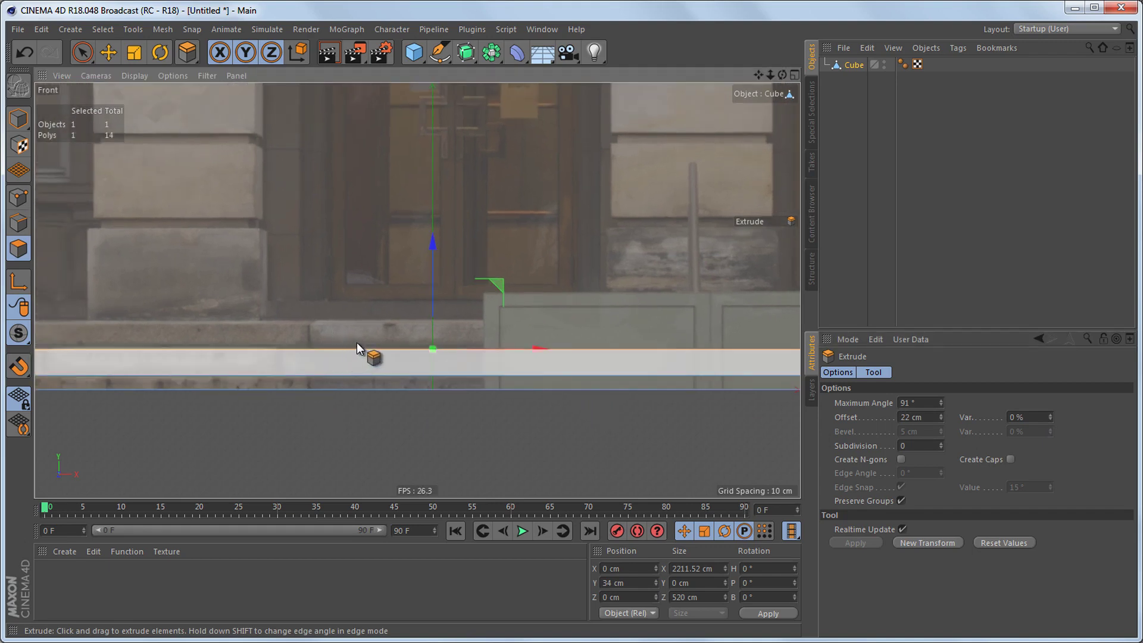
# Step: Inset the top face another 40 cm (I) and extrude it 22 cm (D), then return to the Front view
pyautogui.middleClick(358, 349)
pyautogui.middleClick(281, 230)
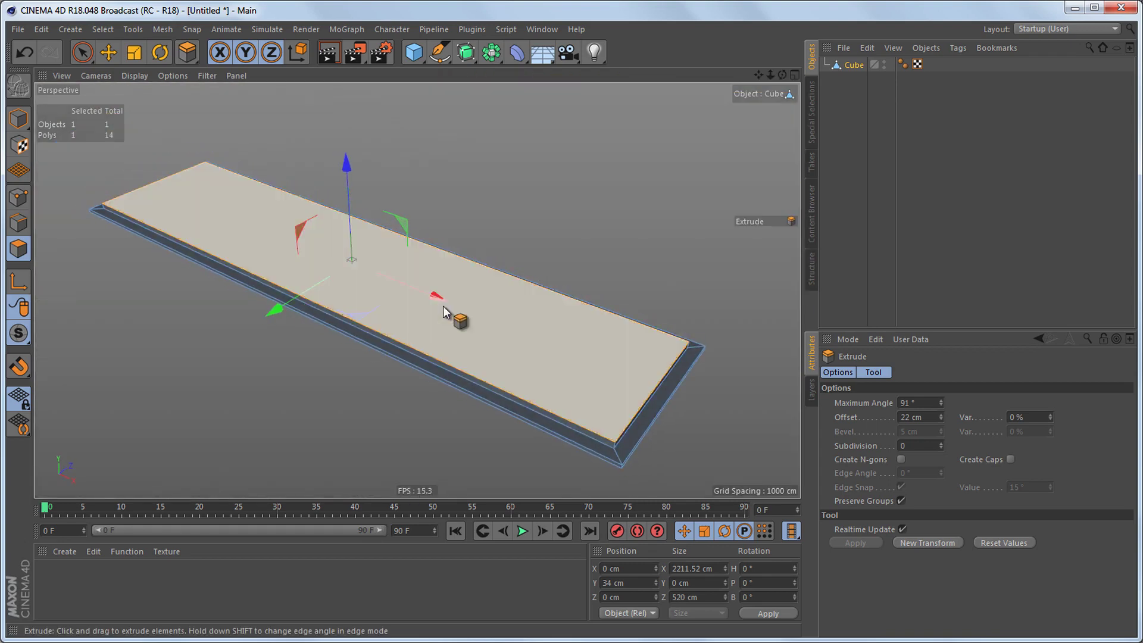
pyautogui.keyDown('alt'); pyautogui.moveTo(444, 311); pyautogui.dragTo(396, 289, button='middle'); pyautogui.keyUp('alt')
pyautogui.press('i')
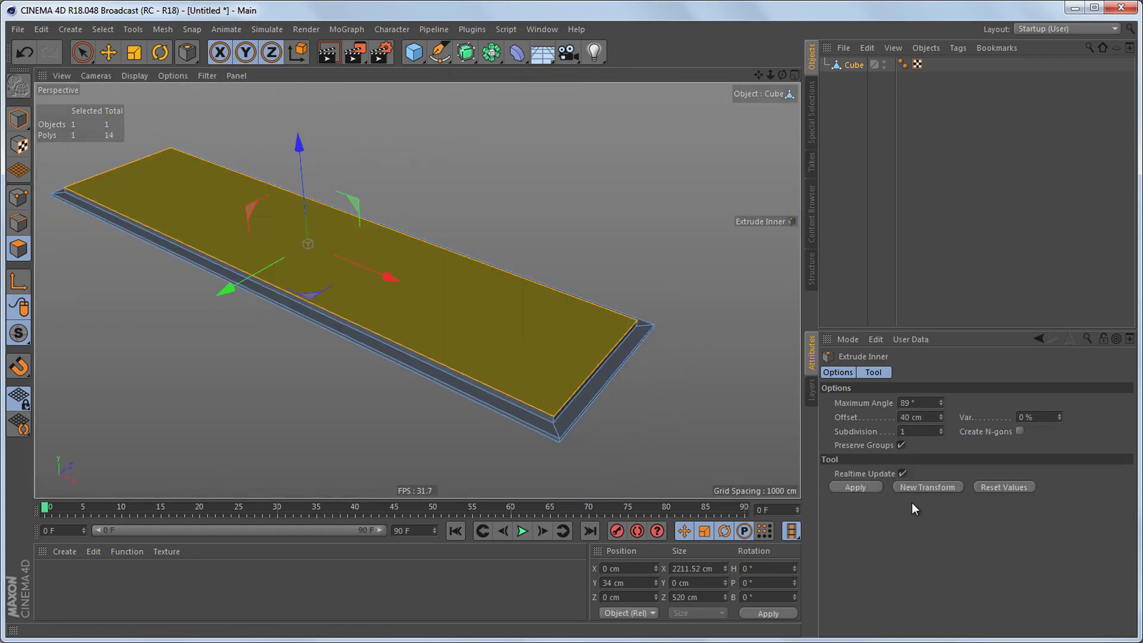
pyautogui.click(855, 487)
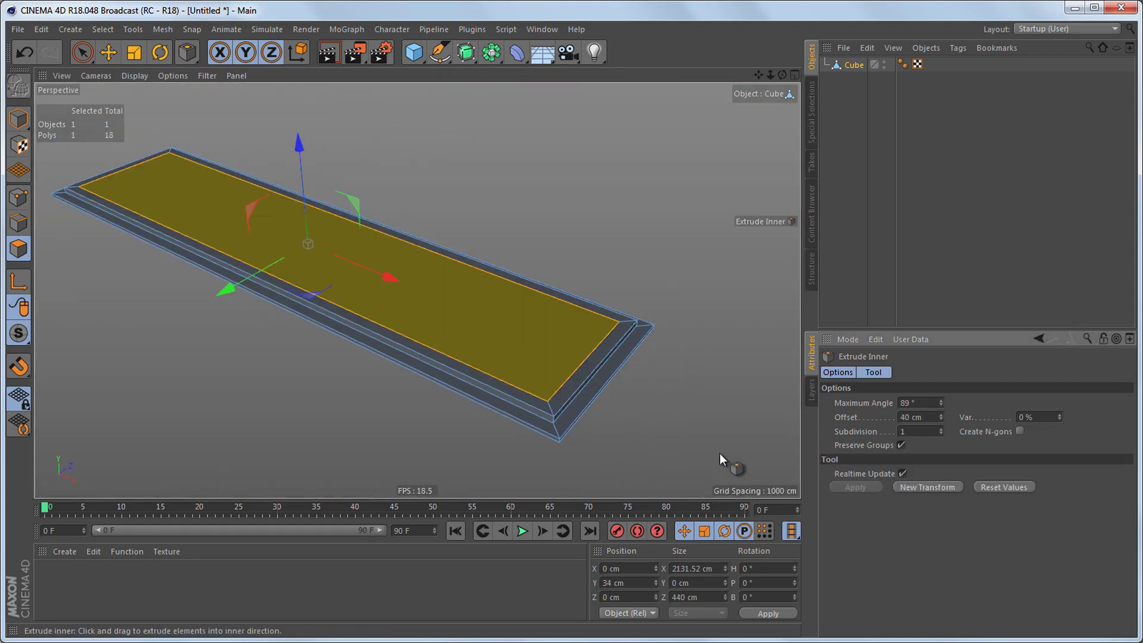
pyautogui.press('d')
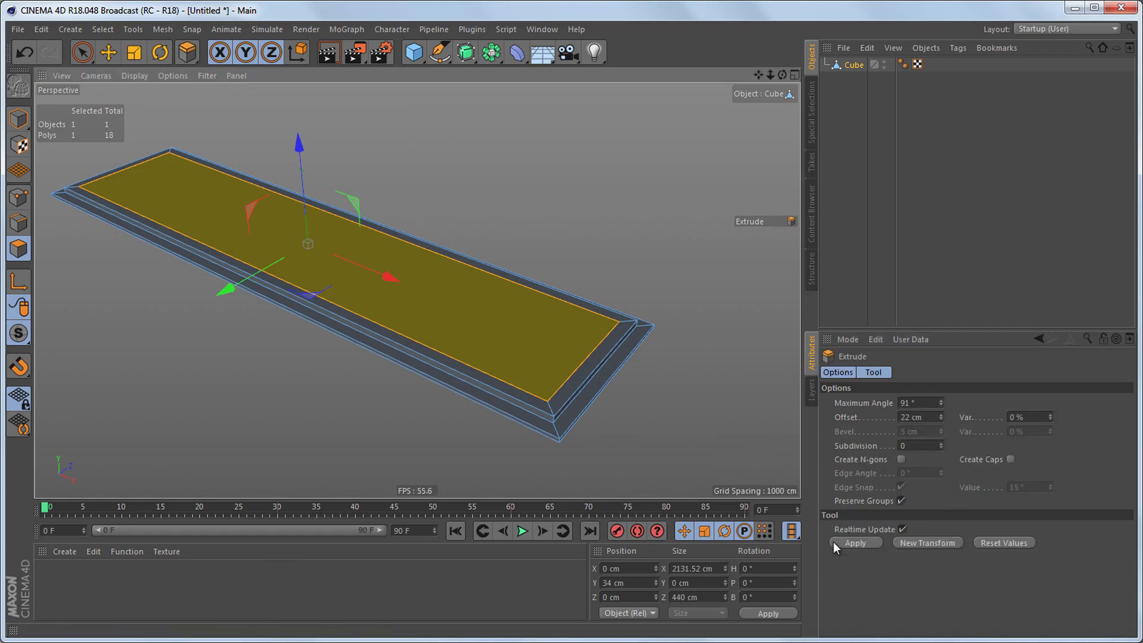
pyautogui.click(867, 543)
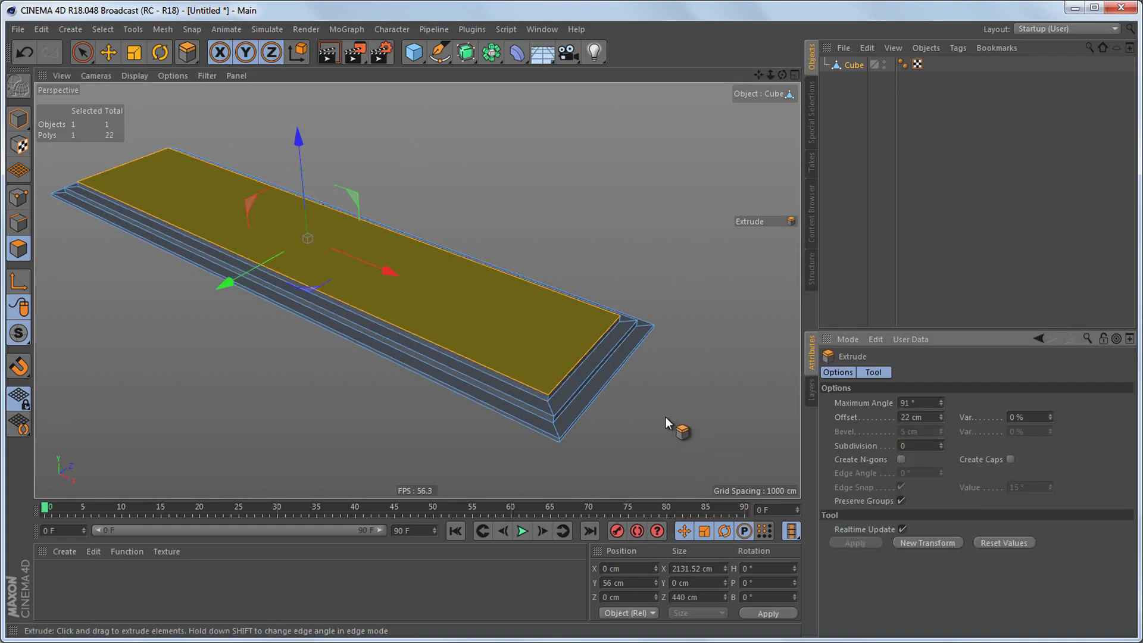
pyautogui.middleClick(633, 388)
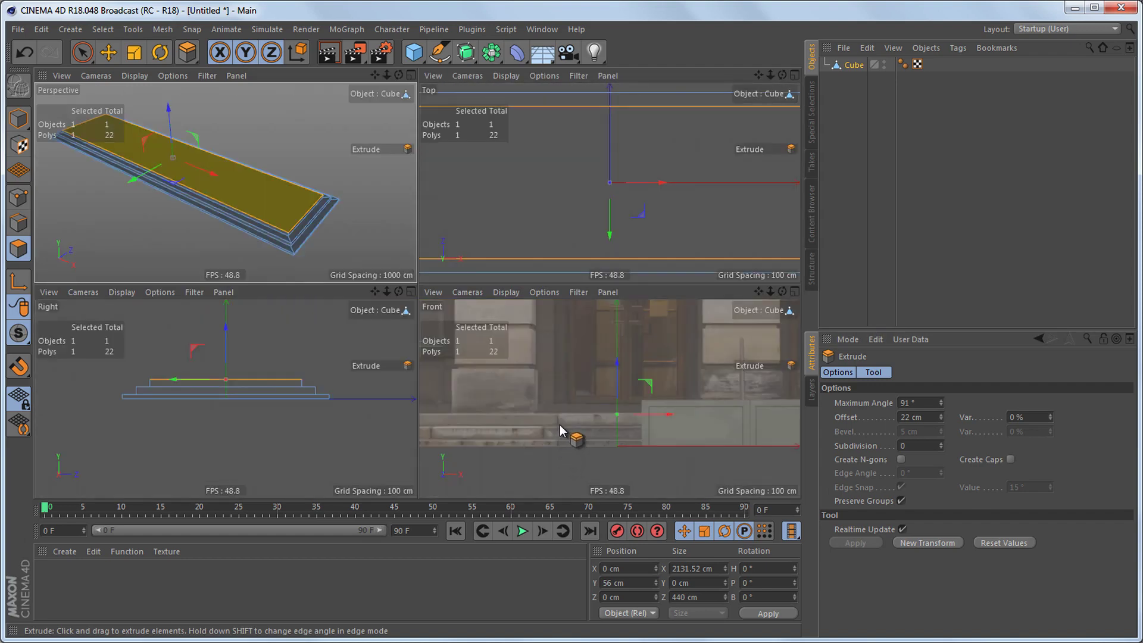
pyautogui.middleClick(548, 433)
# Step: Lower the facade photo's background Offset Y from 1500 to 1498
pyautogui.keyDown('alt'); pyautogui.moveTo(446, 381); pyautogui.dragTo(603, 386, button='middle'); pyautogui.keyUp('alt')
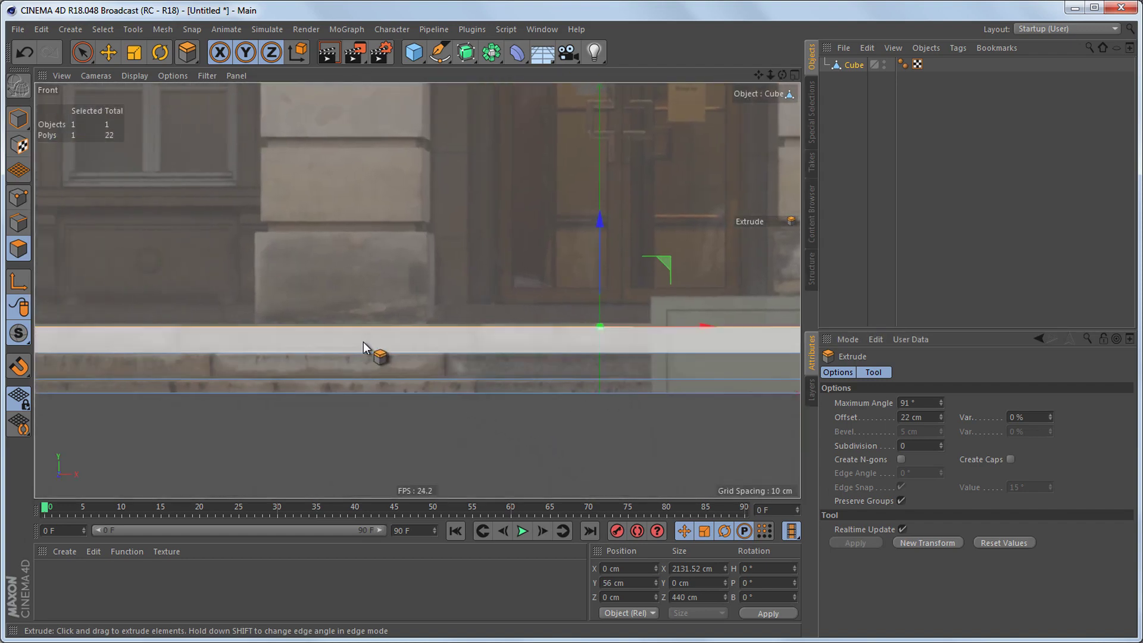
pyautogui.scroll(4, 396, 345)
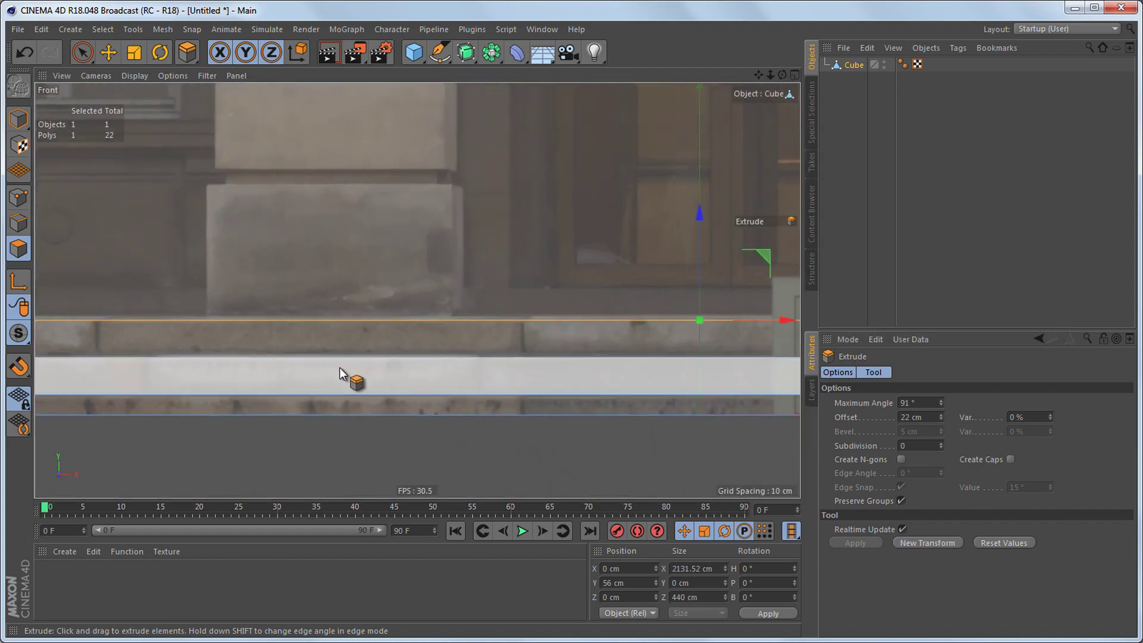
pyautogui.scroll(1, 343, 355)
pyautogui.scroll(1, 344, 355)
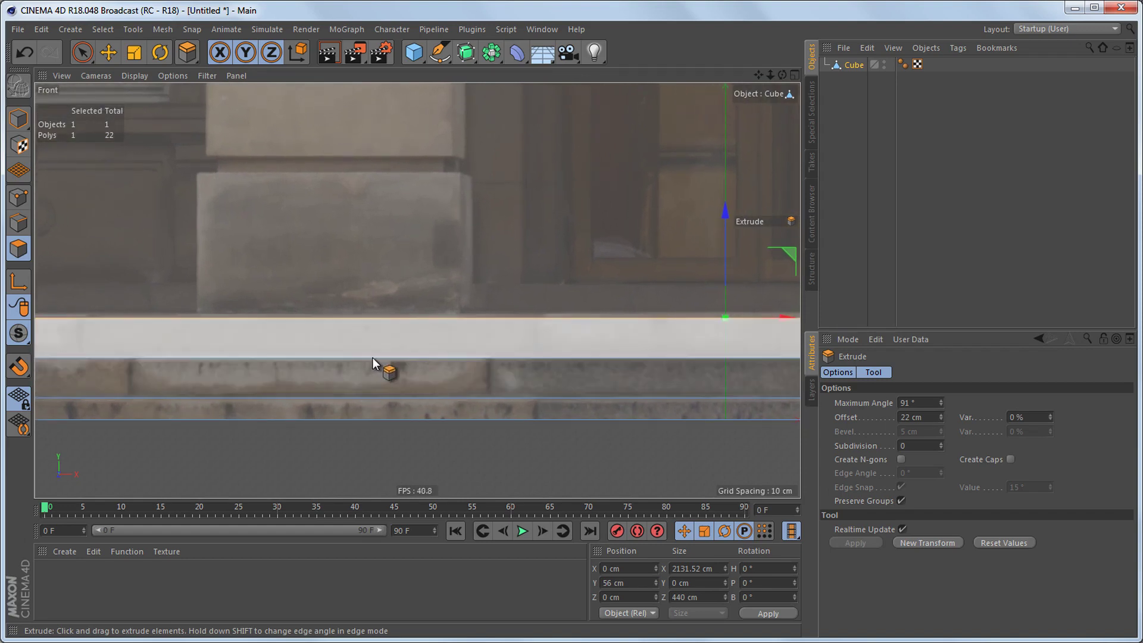
pyautogui.keyDown('alt'); pyautogui.moveTo(370, 364); pyautogui.dragTo(376, 371, button='middle'); pyautogui.keyUp('alt')
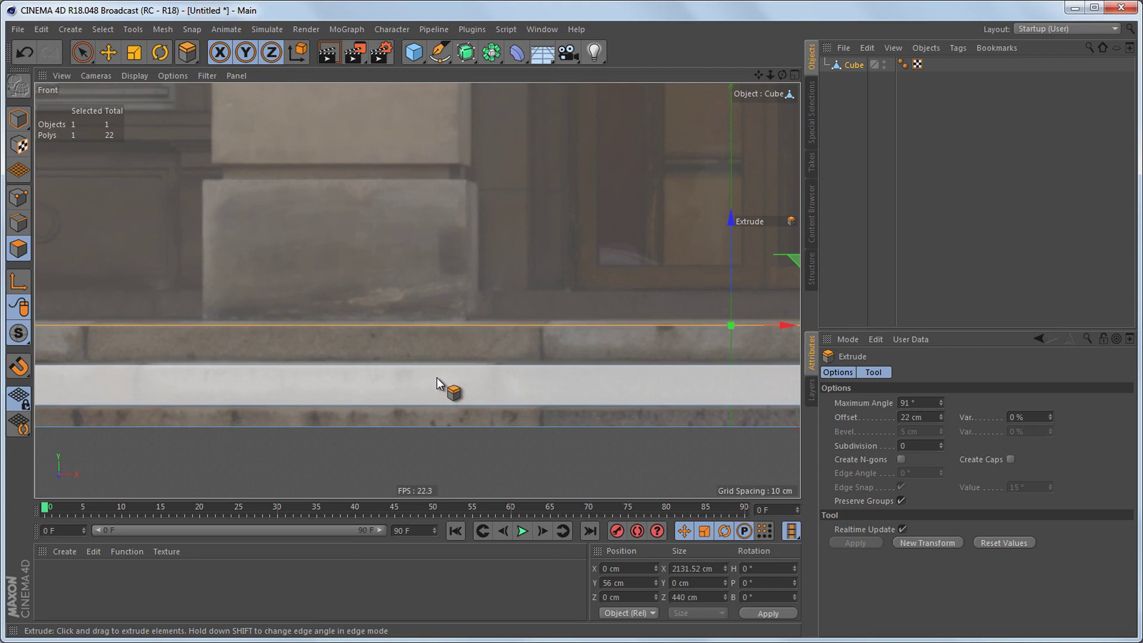
pyautogui.hotkey('shift', 'v')
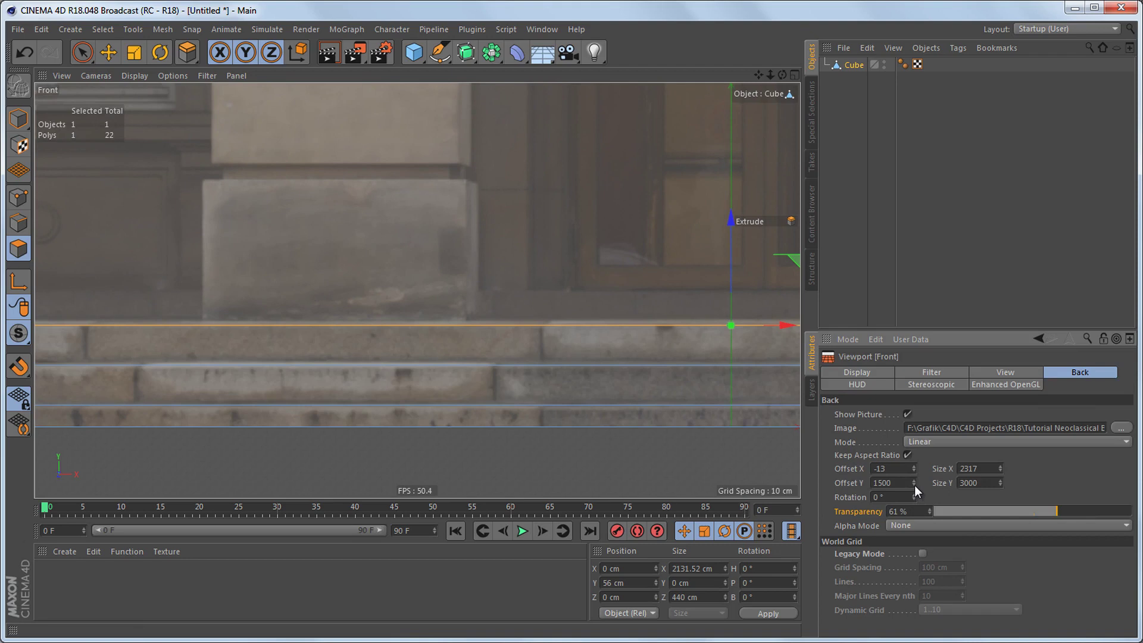
pyautogui.moveTo(915, 484); pyautogui.dragTo(914, 492)
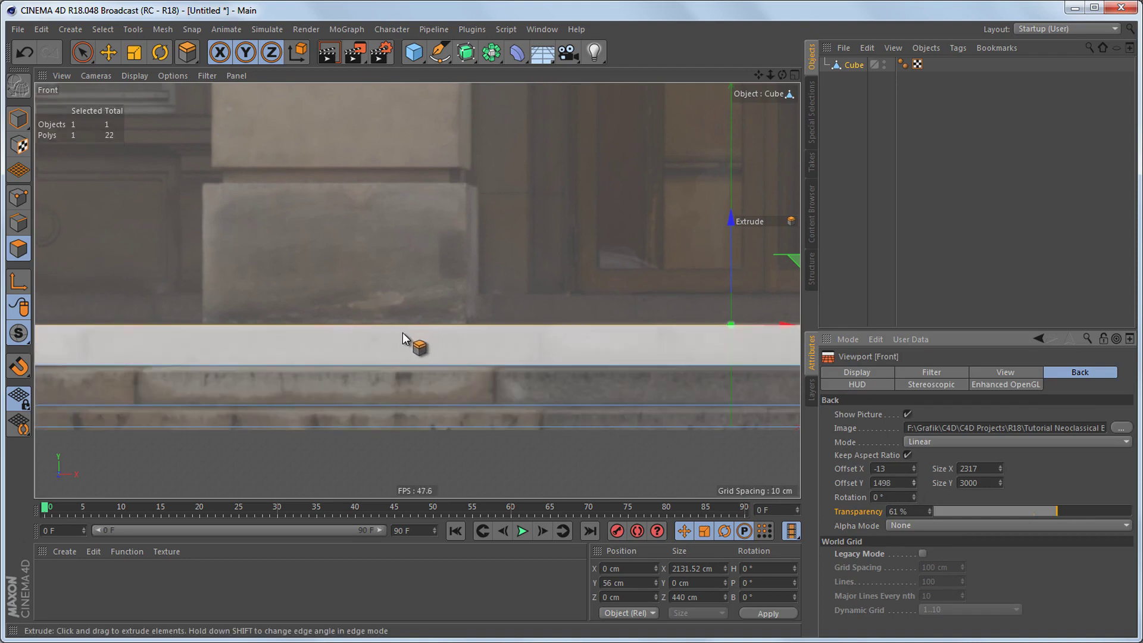
# Step: Pan along the Front view to check both stair ends against the photo's arched doors
pyautogui.scroll(-5, 362, 336)
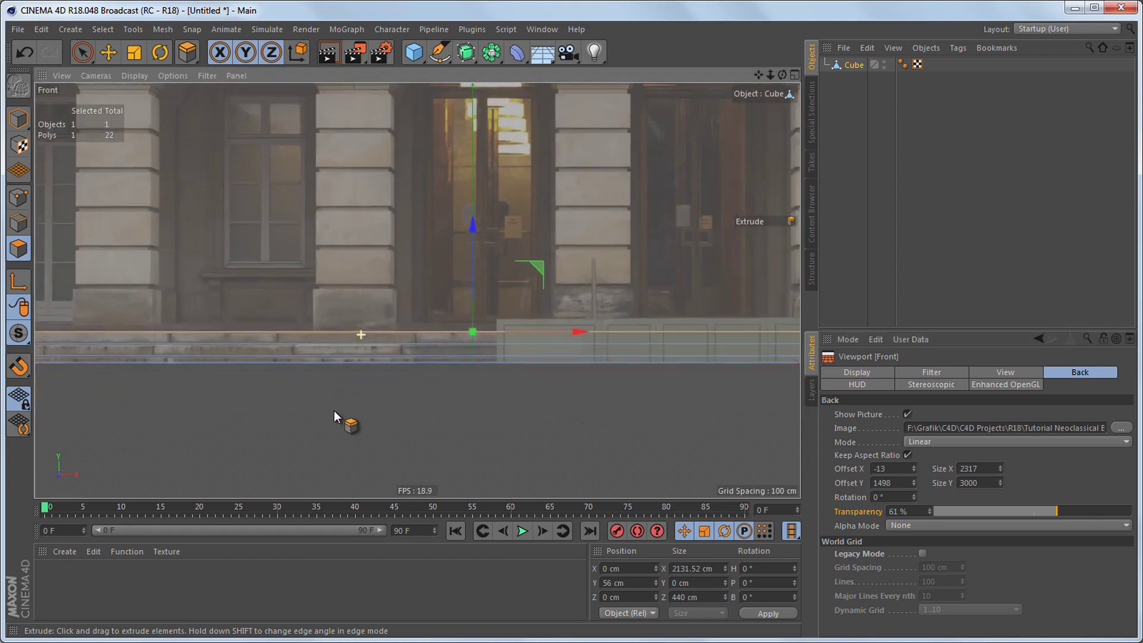
pyautogui.moveTo(303, 362); pyautogui.dragTo(170, 369, button='middle')
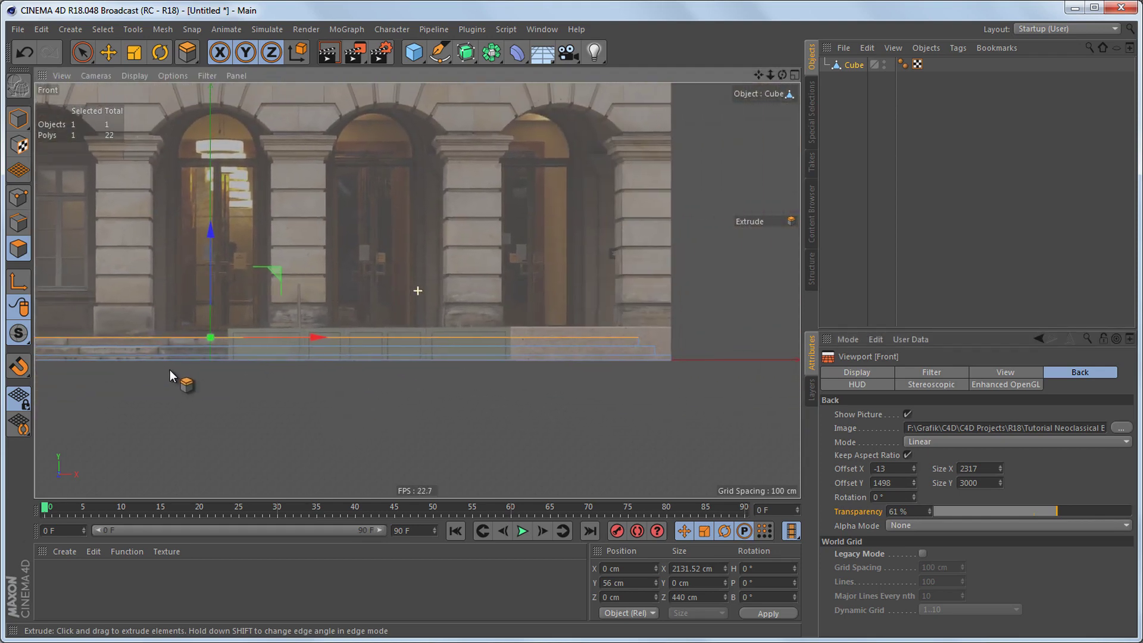
pyautogui.scroll(3, 664, 373)
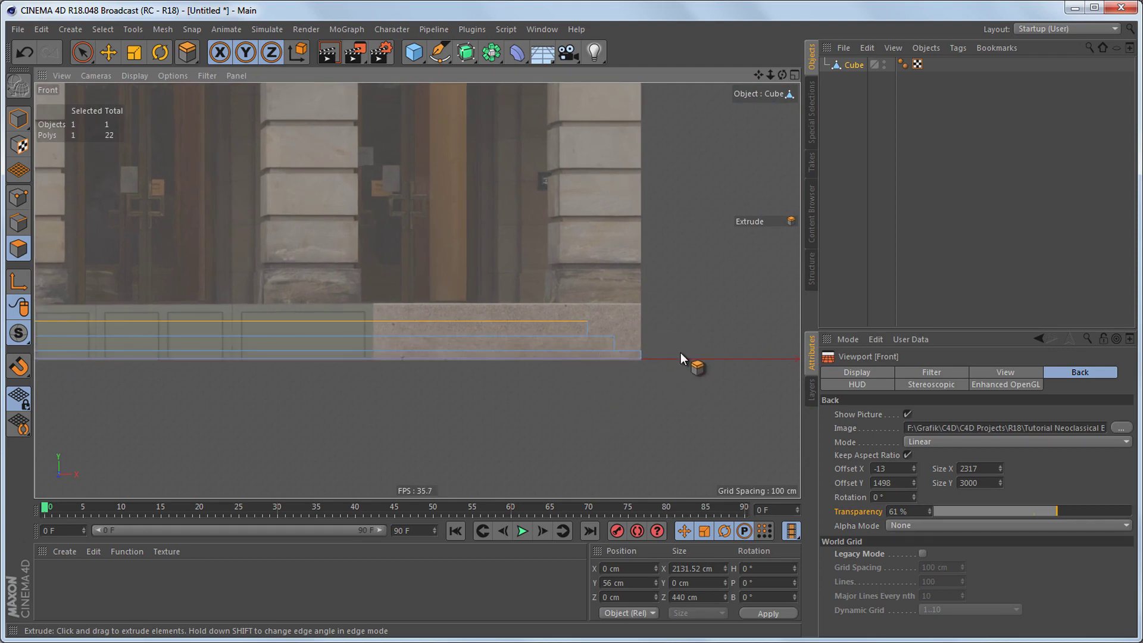
pyautogui.scroll(-2, 607, 363)
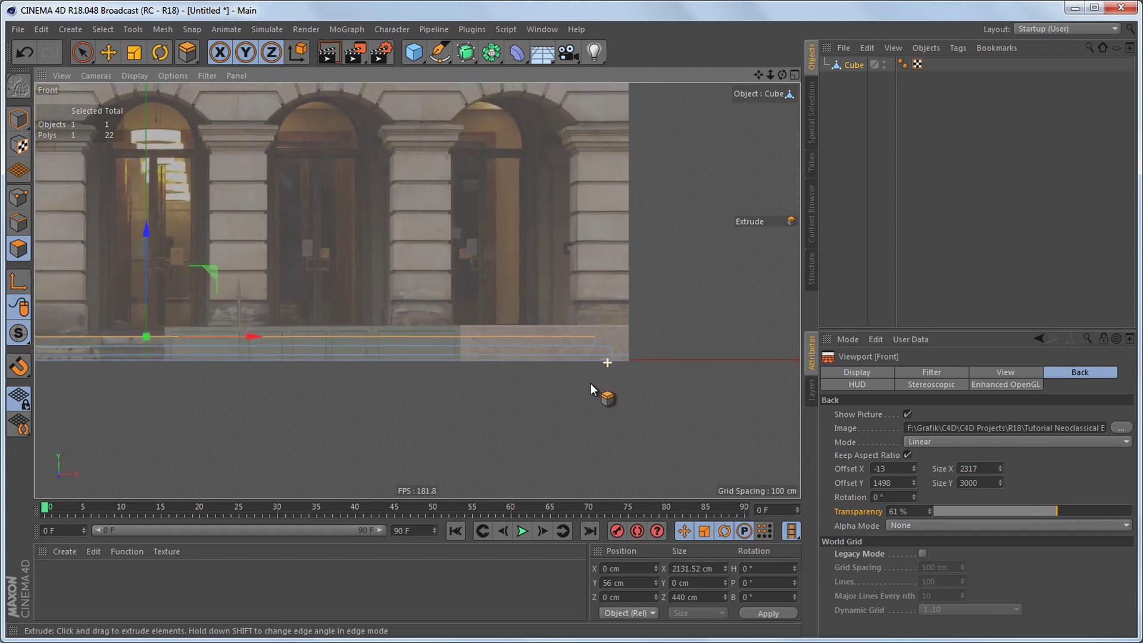
pyautogui.scroll(-2, 591, 384)
pyautogui.keyDown('alt'); pyautogui.moveTo(539, 378); pyautogui.dragTo(708, 389, button='middle'); pyautogui.keyUp('alt')
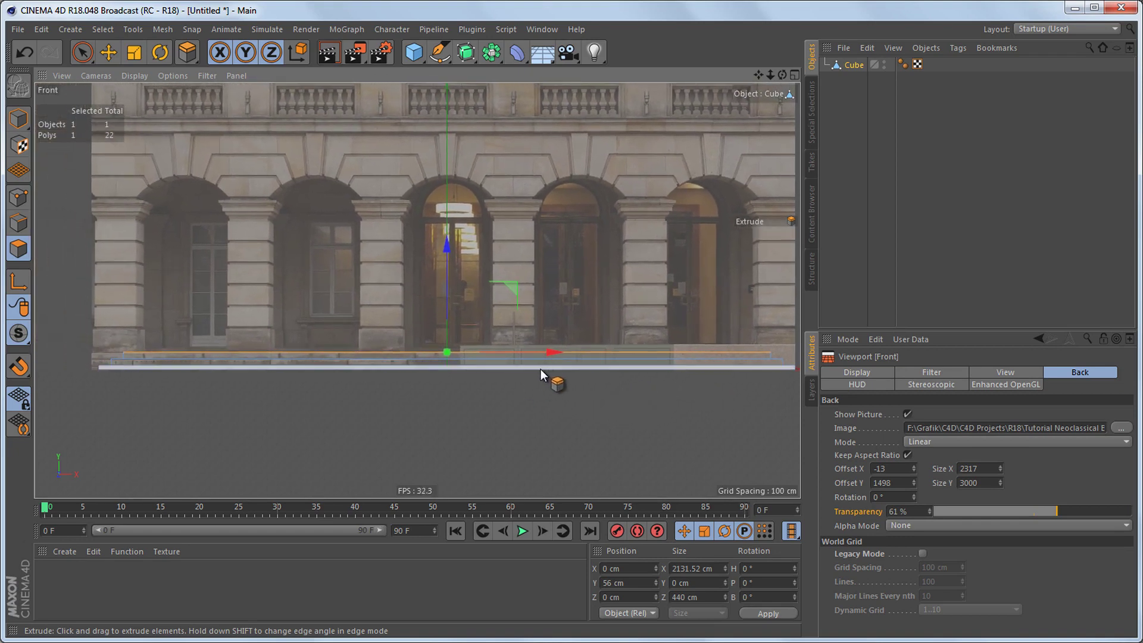
pyautogui.keyDown('alt'); pyautogui.moveTo(547, 374); pyautogui.dragTo(523, 378, button='middle'); pyautogui.keyUp('alt')
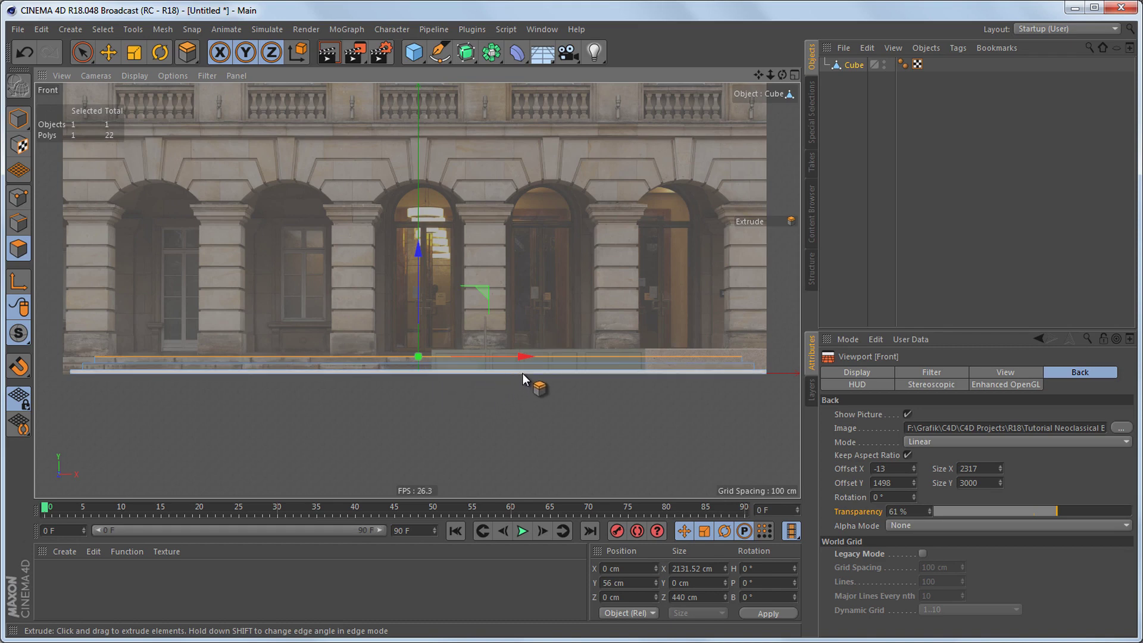
pyautogui.moveTo(547, 369); pyautogui.dragTo(600, 364)
# Step: Ring-select the slab's long edges and connect them to cut the block down its middle
pyautogui.middleClick(599, 364)
pyautogui.middleClick(409, 259)
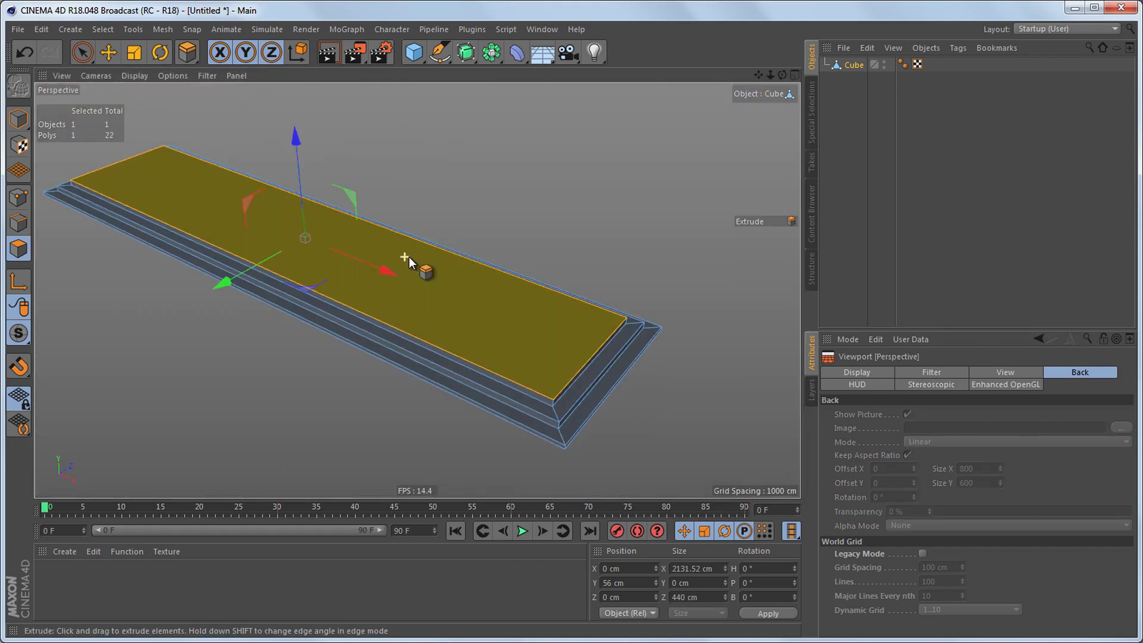
pyautogui.hotkey('ctrl', 'z')
pyautogui.hotkey('ctrl', 'z')
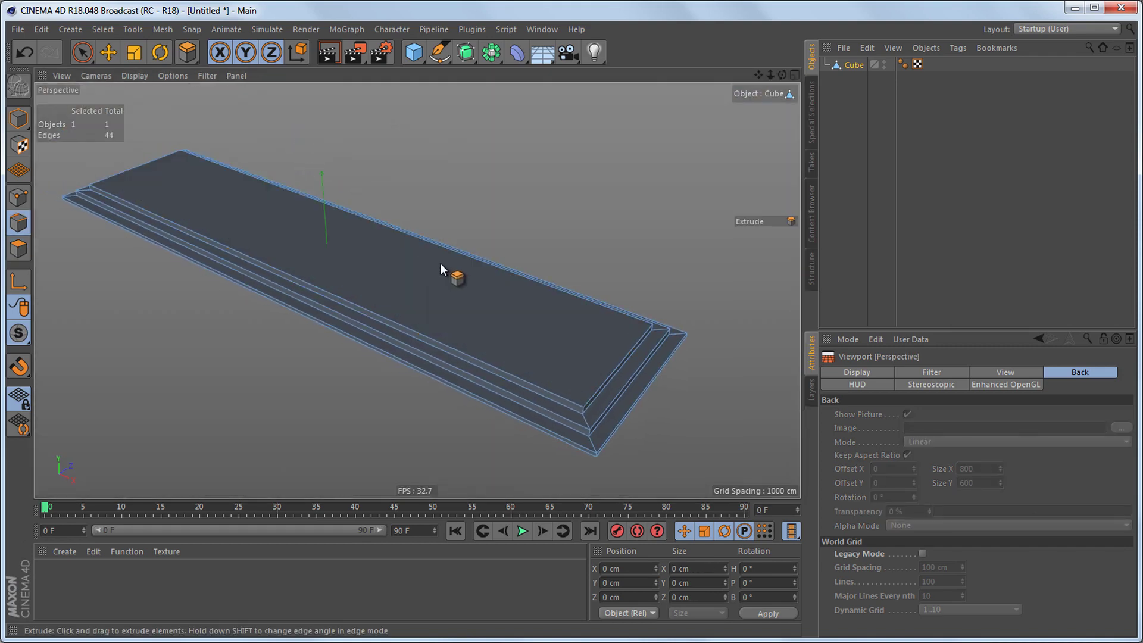
pyautogui.press('u')
pyautogui.press('b')
pyautogui.click(349, 294)
pyautogui.rightClick(568, 135)
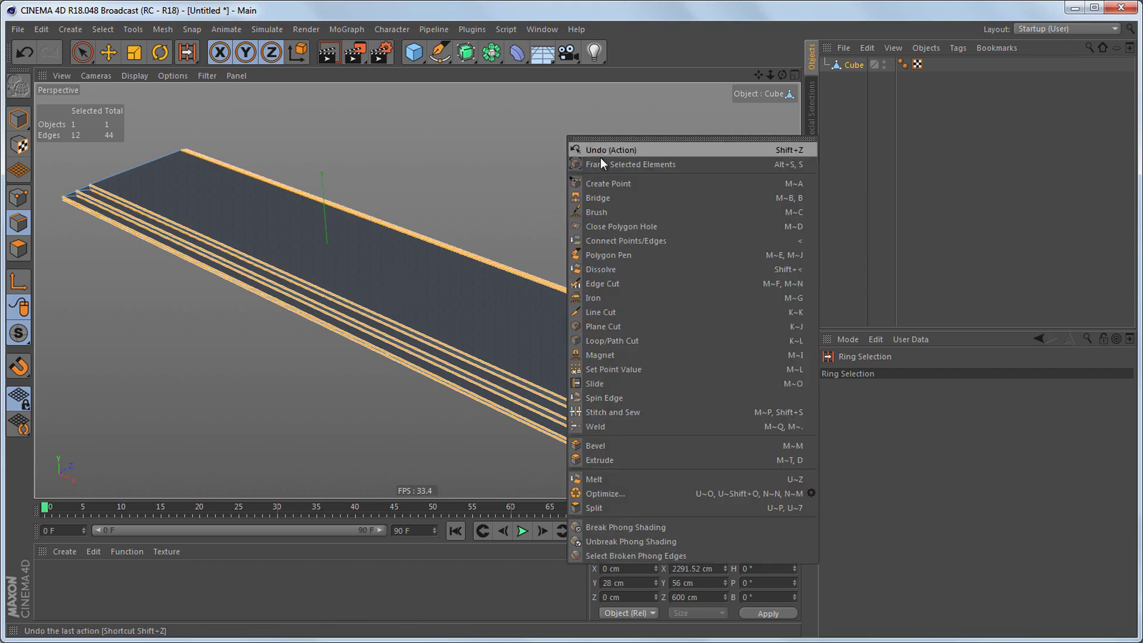
pyautogui.click(703, 240)
pyautogui.scroll(-4, 319, 283)
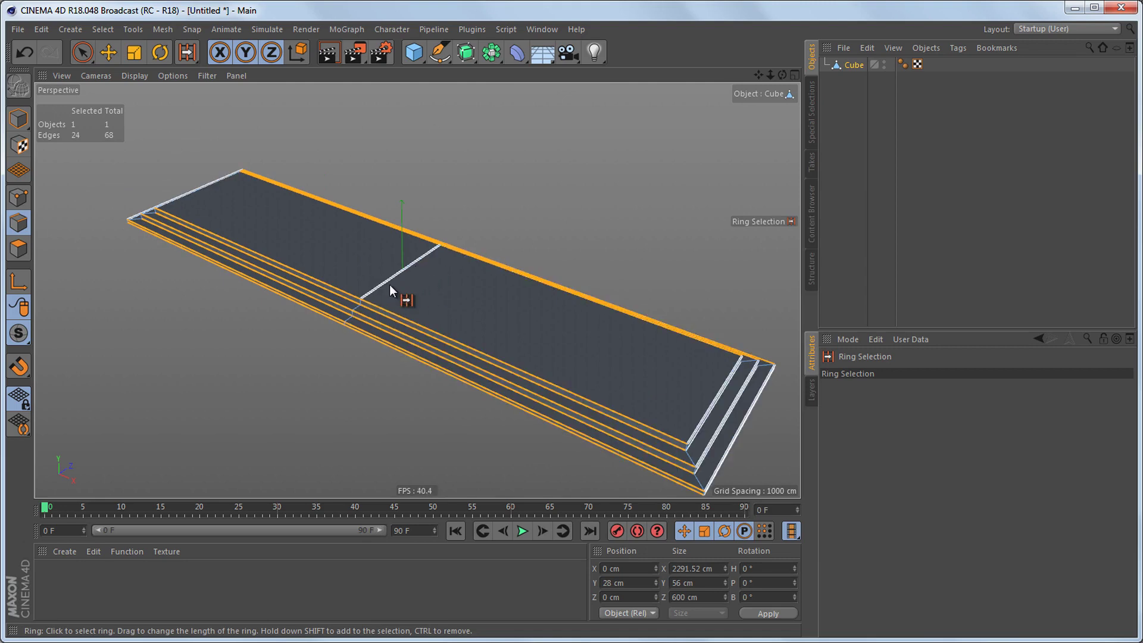
pyautogui.keyDown('alt'); pyautogui.moveTo(394, 296); pyautogui.dragTo(329, 281); pyautogui.keyUp('alt')
# Step: Delete the left-half points and wrap the remaining half in a Symmetry object
pyautogui.press('Return')
pyautogui.press('0')
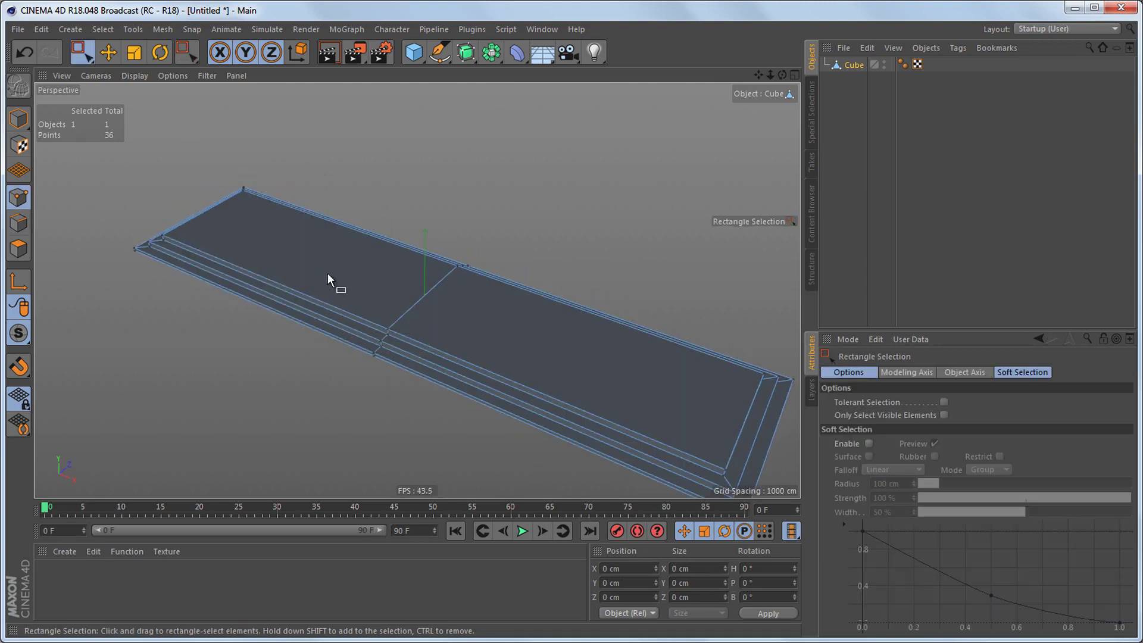
pyautogui.moveTo(107, 164); pyautogui.dragTo(325, 297)
pyautogui.press('Delete')
pyautogui.moveTo(492, 62); pyautogui.dragTo(643, 125)
pyautogui.keyDown('alt'); pyautogui.moveTo(475, 324); pyautogui.dragTo(528, 323); pyautogui.keyUp('alt')
# Step: In the maximised Front view, box-select the Cube's points at the slab's right end
pyautogui.press('F5')
pyautogui.middleClick(583, 421)
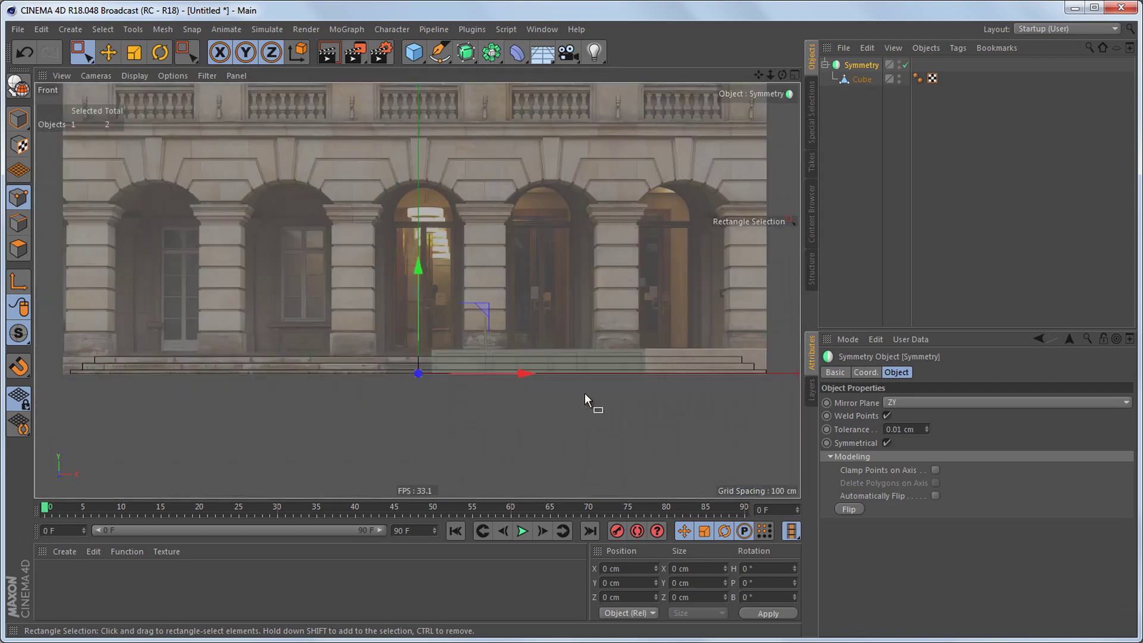
pyautogui.keyDown('alt'); pyautogui.moveTo(585, 390); pyautogui.dragTo(378, 401, button='middle'); pyautogui.keyUp('alt')
pyautogui.scroll(-1, 514, 388)
pyautogui.scroll(2, 515, 388)
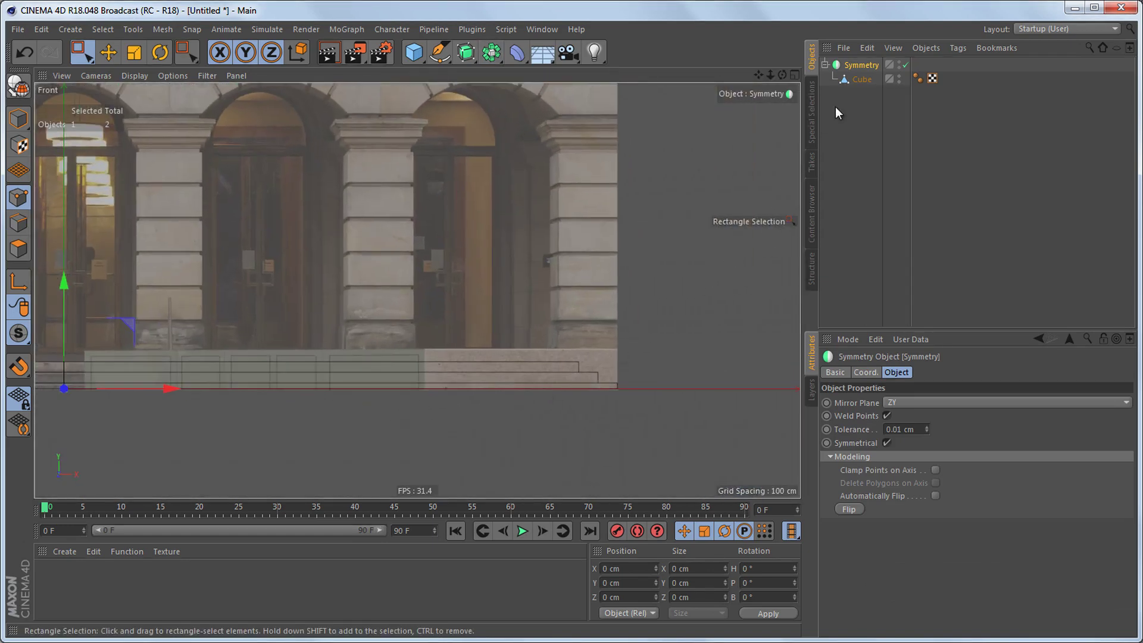
pyautogui.click(860, 80)
pyautogui.moveTo(540, 332); pyautogui.dragTo(670, 436)
# Step: Drag the selected end points about 120 cm right, past the facade edge
pyautogui.scroll(1, 657, 404)
pyautogui.scroll(3, 655, 399)
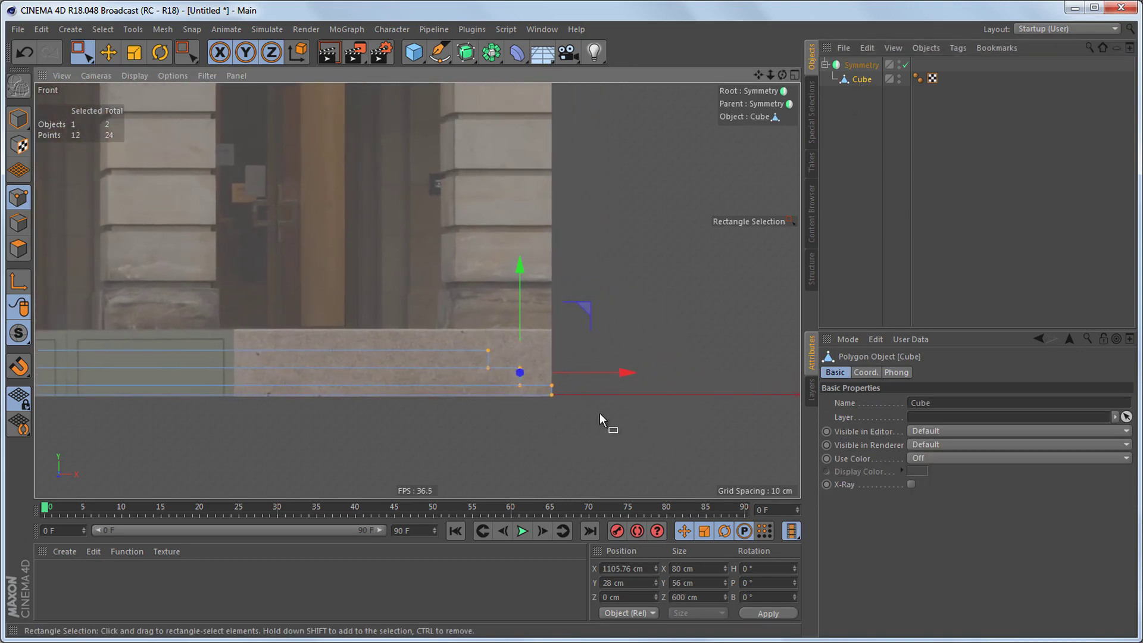
pyautogui.moveTo(627, 376); pyautogui.dragTo(723, 371)
pyautogui.middleClick(542, 307)
pyautogui.middleClick(350, 222)
pyautogui.keyDown('alt'); pyautogui.moveTo(491, 256); pyautogui.dragTo(462, 292); pyautogui.keyUp('alt')
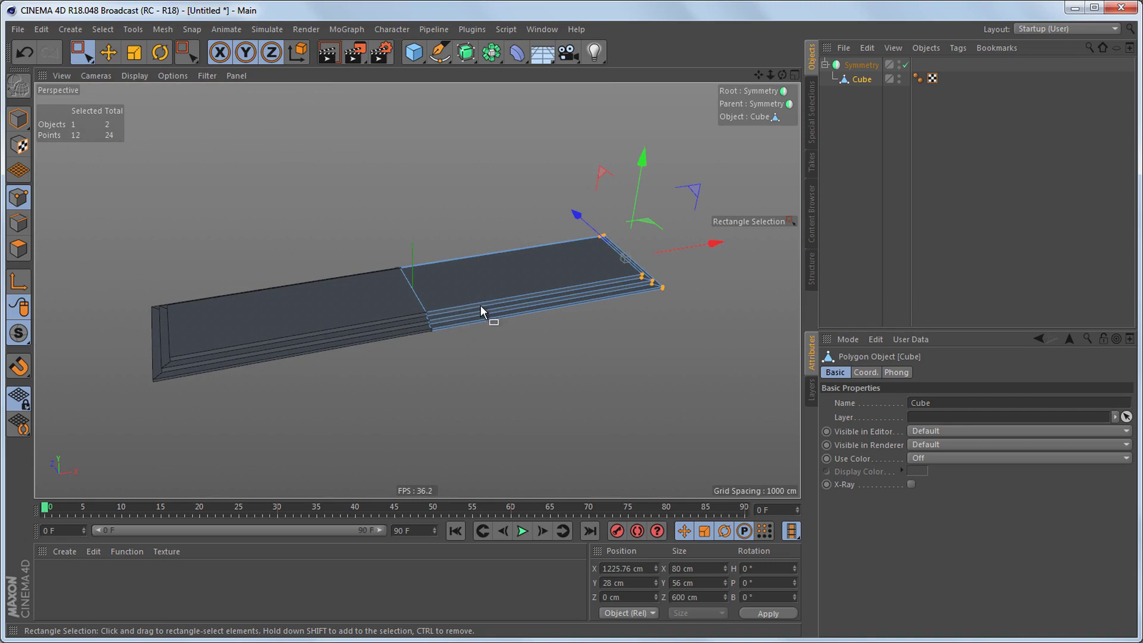
# Step: Rename the Symmetry object and its Cube child both to 'stairs', then select the cube's UVW tag
pyautogui.press('Return')
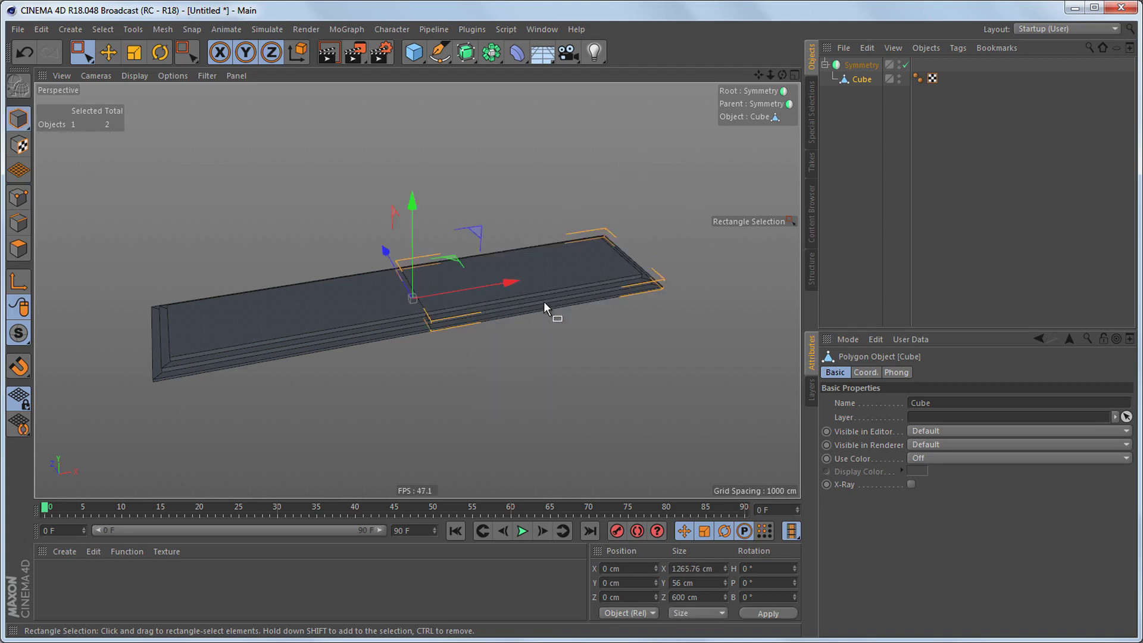
pyautogui.doubleClick(862, 65)
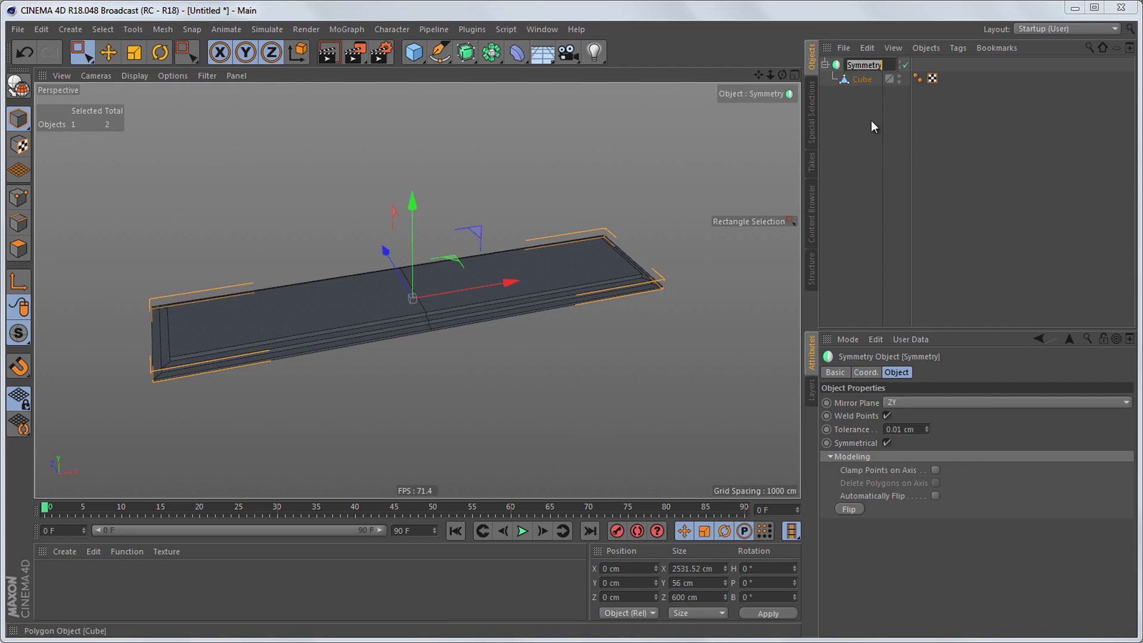
pyautogui.write('stairs')
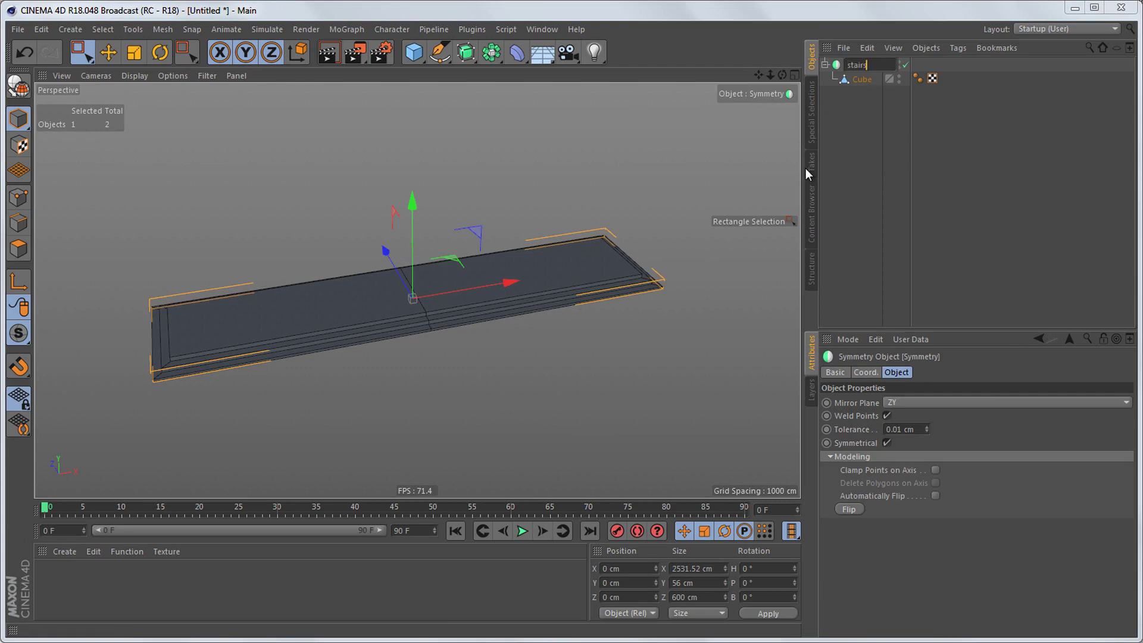
pyautogui.hotkey('ctrl', 'a')
pyautogui.hotkey('ctrl', 'c')
pyautogui.press('Tab')
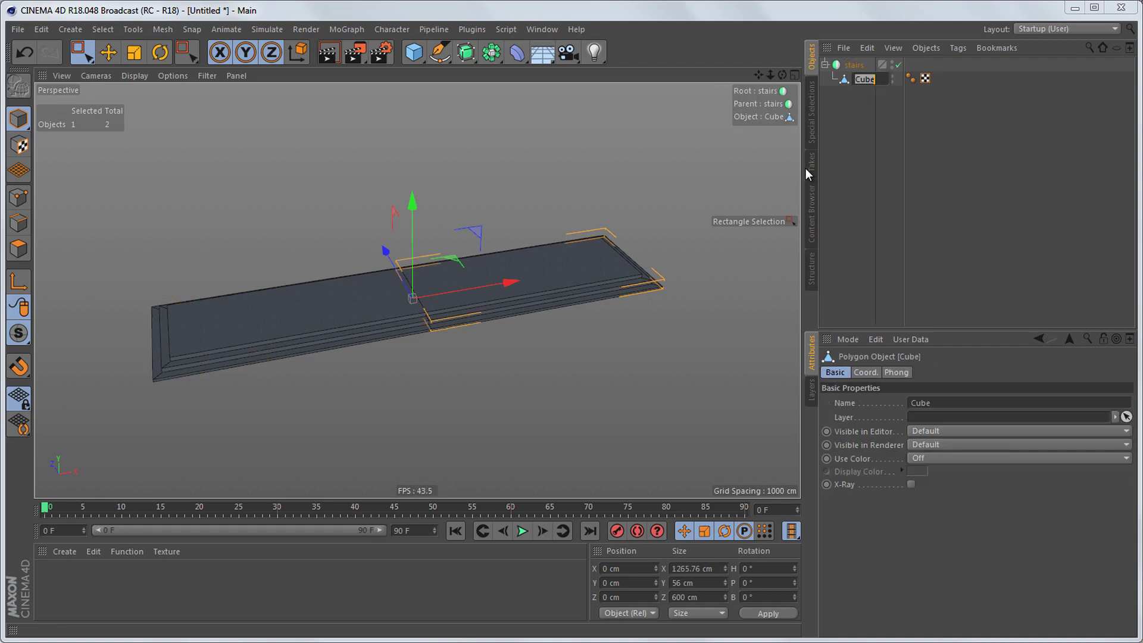
pyautogui.hotkey('ctrl', 'v')
pyautogui.press('Return')
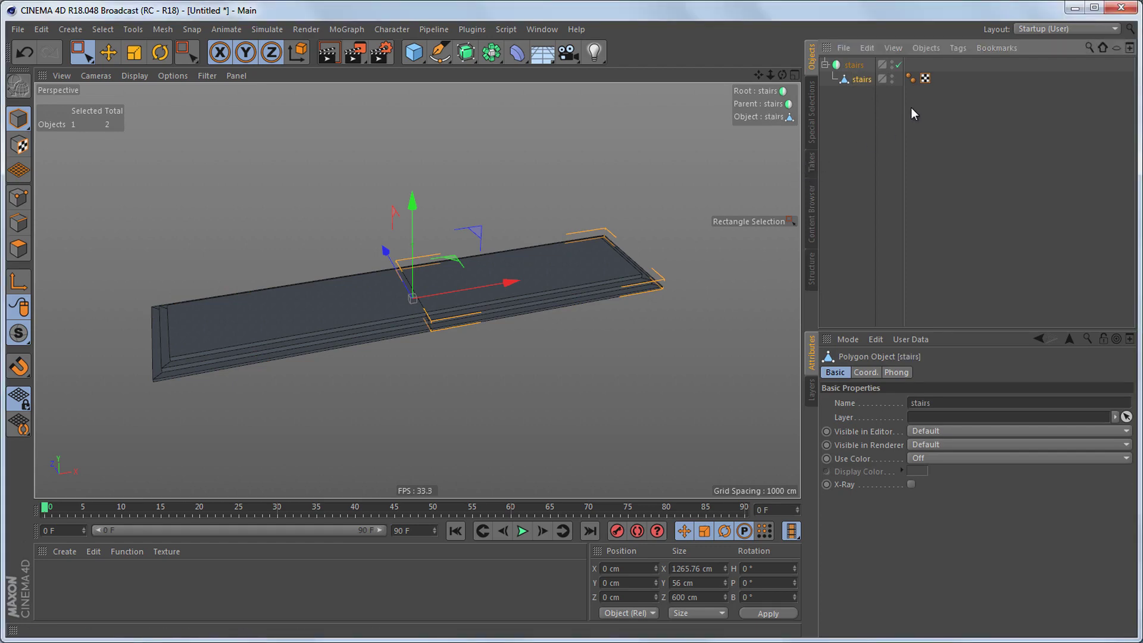
pyautogui.click(925, 79)
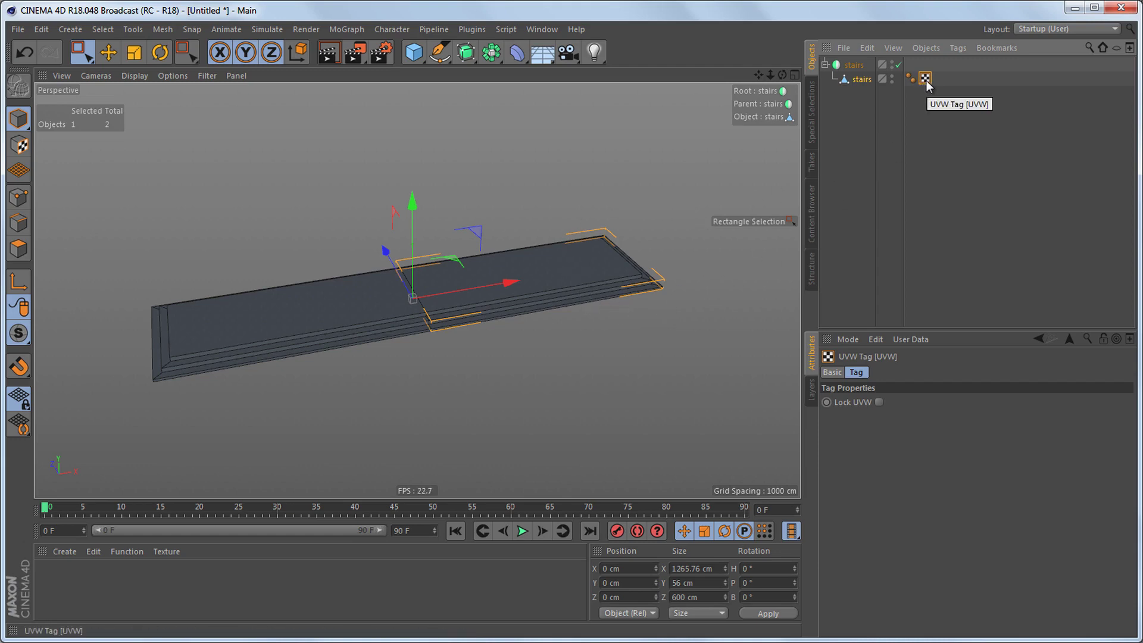
# Step: Delete the cube's UVW tag and render a viewport preview of the stairs
pyautogui.press('Delete')
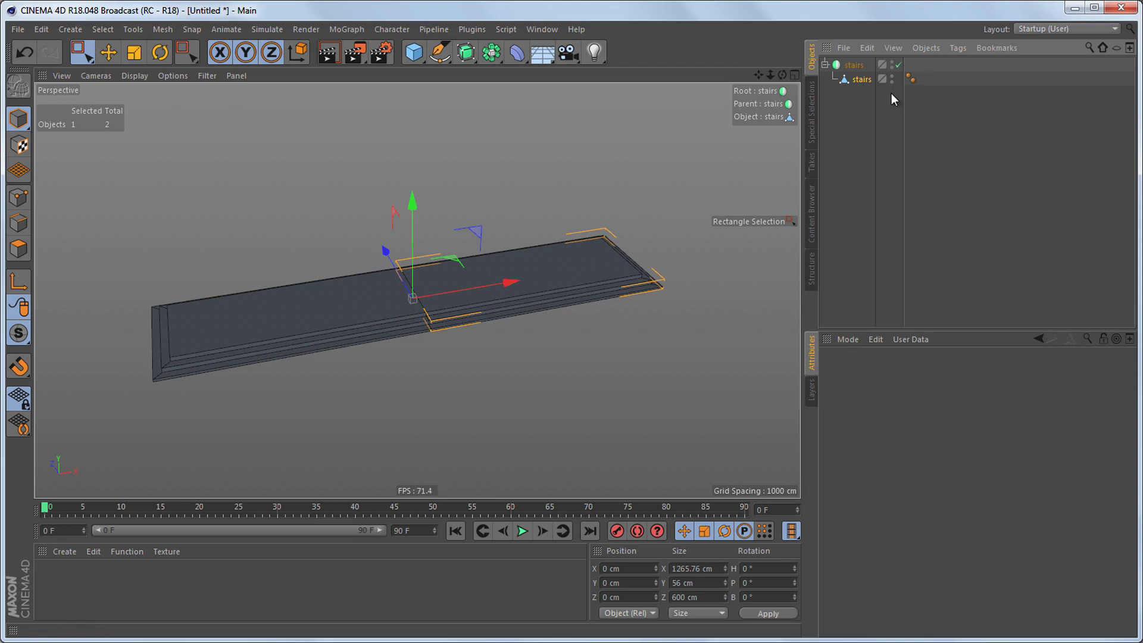
pyautogui.moveTo(449, 276); pyautogui.dragTo(479, 277, button='middle')
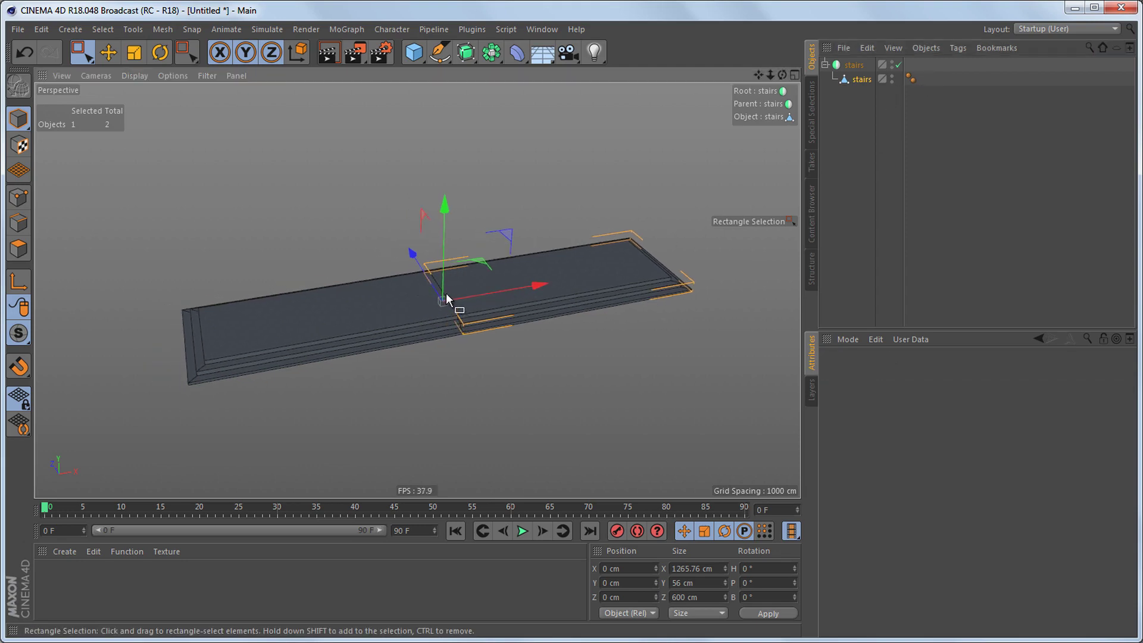
pyautogui.keyDown('alt'); pyautogui.moveTo(449, 293); pyautogui.dragTo(450, 290); pyautogui.keyUp('alt')
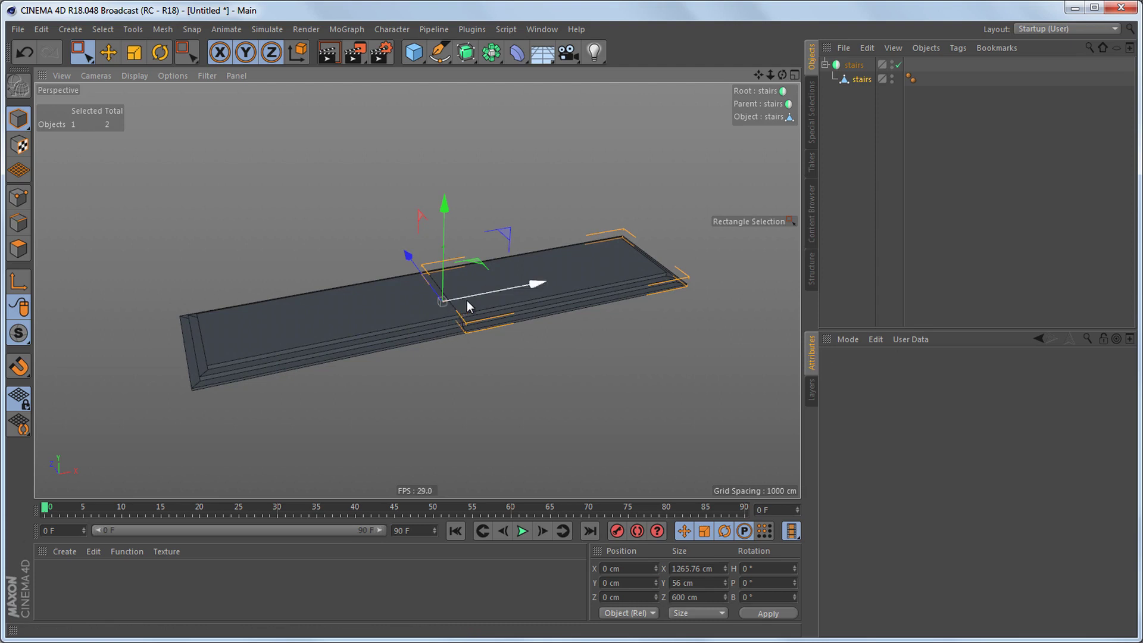
pyautogui.hotkey('ctrl', 'r')
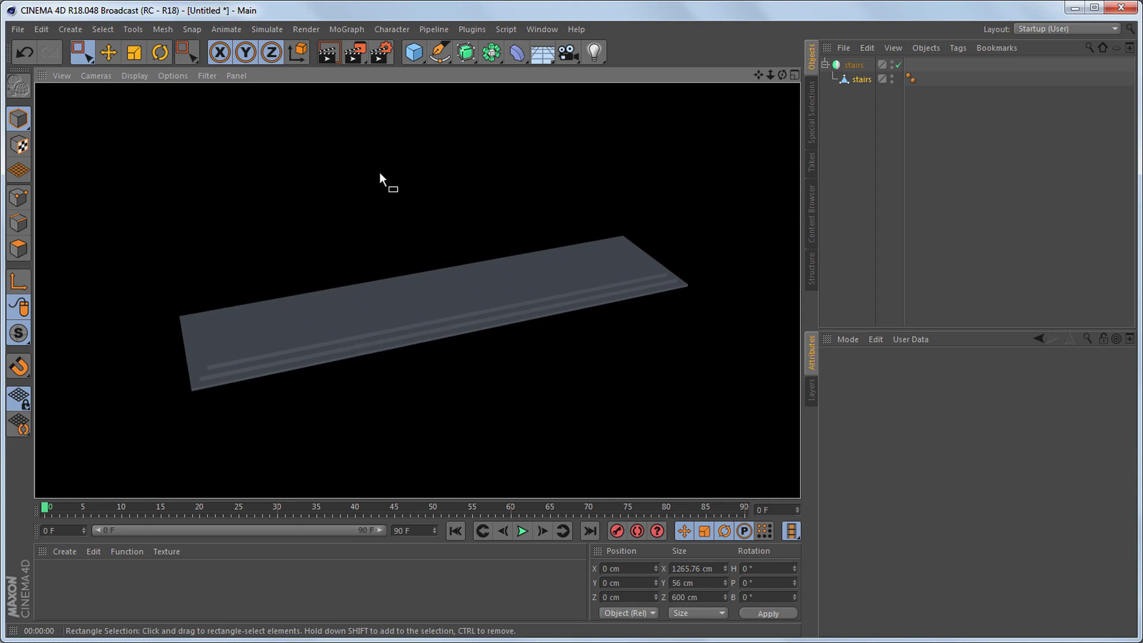
# Step: Add the Ambient Occlusion effect in Render Settings and re-render the stairs with it
pyautogui.click(382, 52)
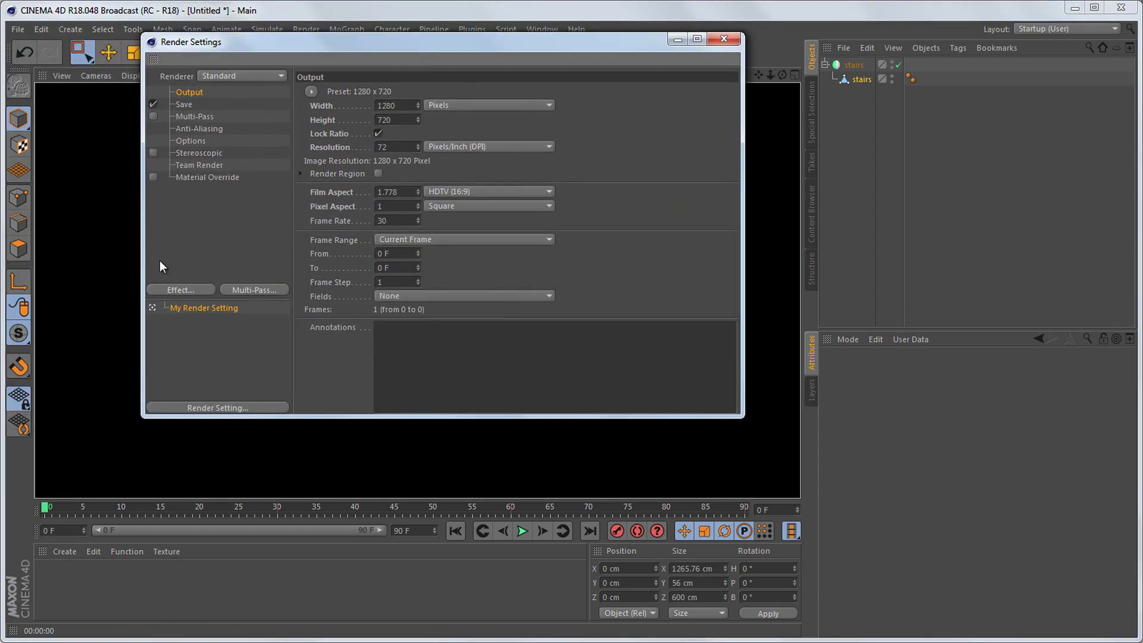
pyautogui.click(196, 286)
pyautogui.click(286, 379)
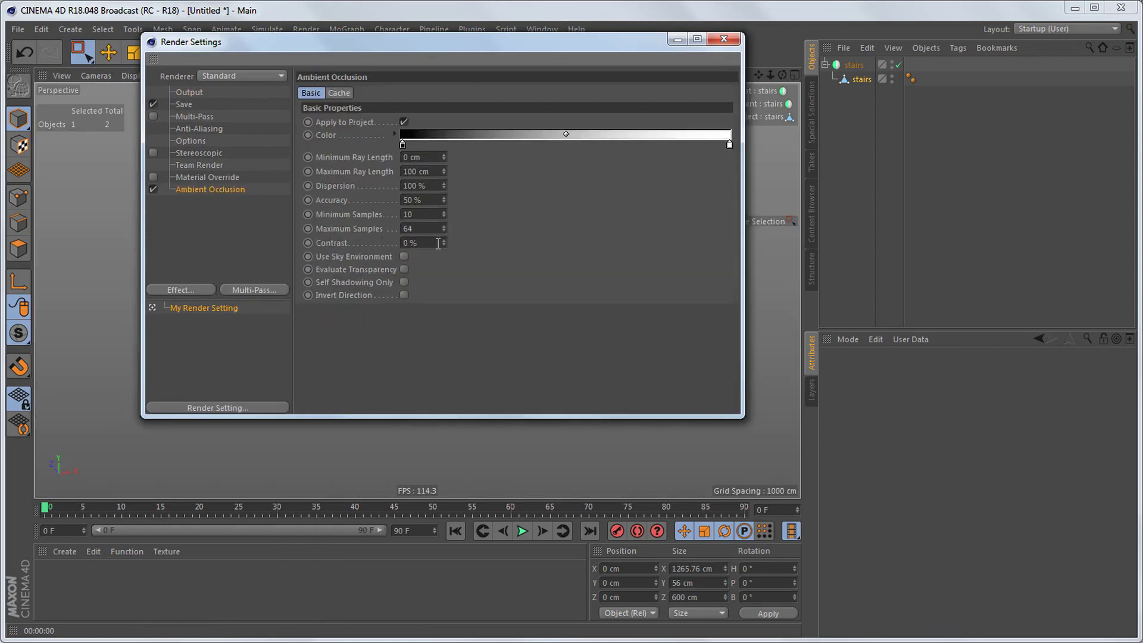
pyautogui.click(732, 42)
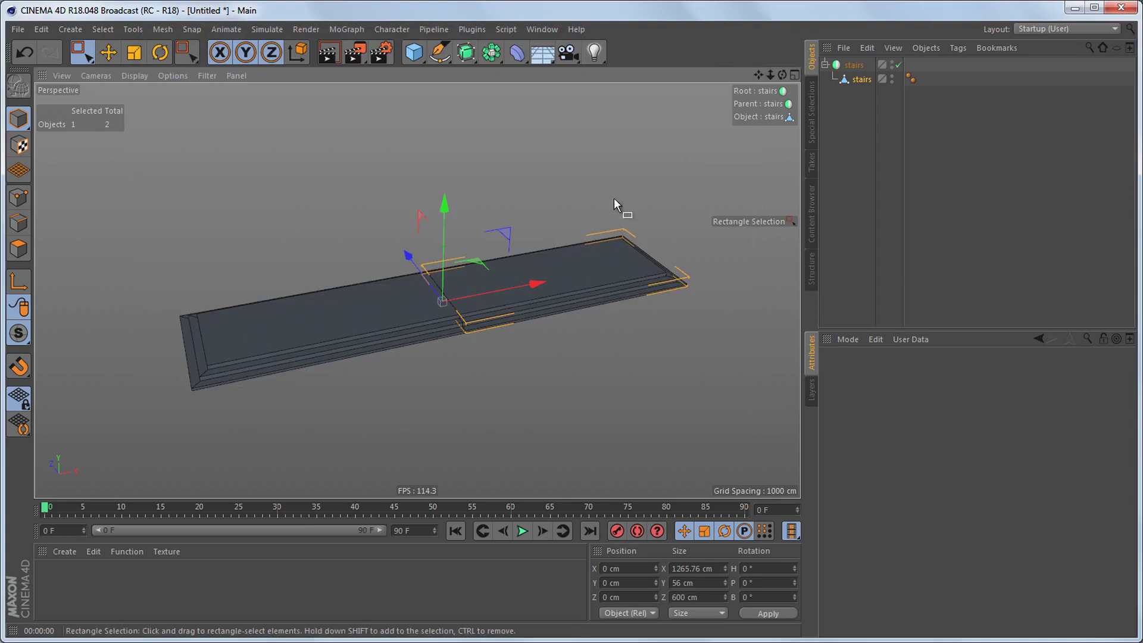
pyautogui.hotkey('ctrl', 'r')
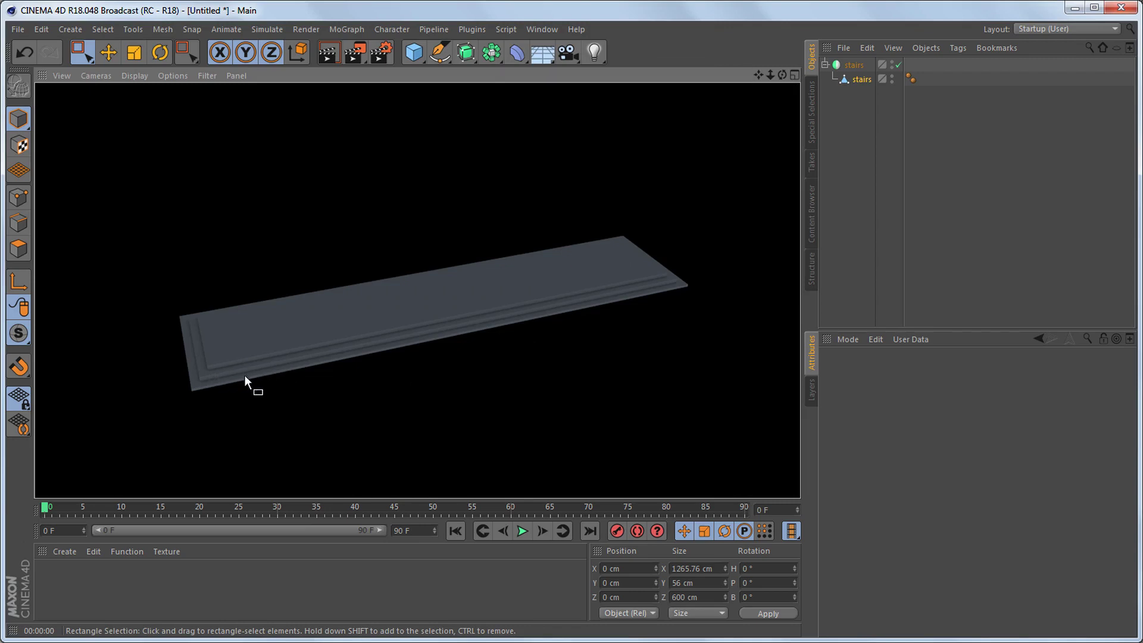
pyautogui.click(337, 328)
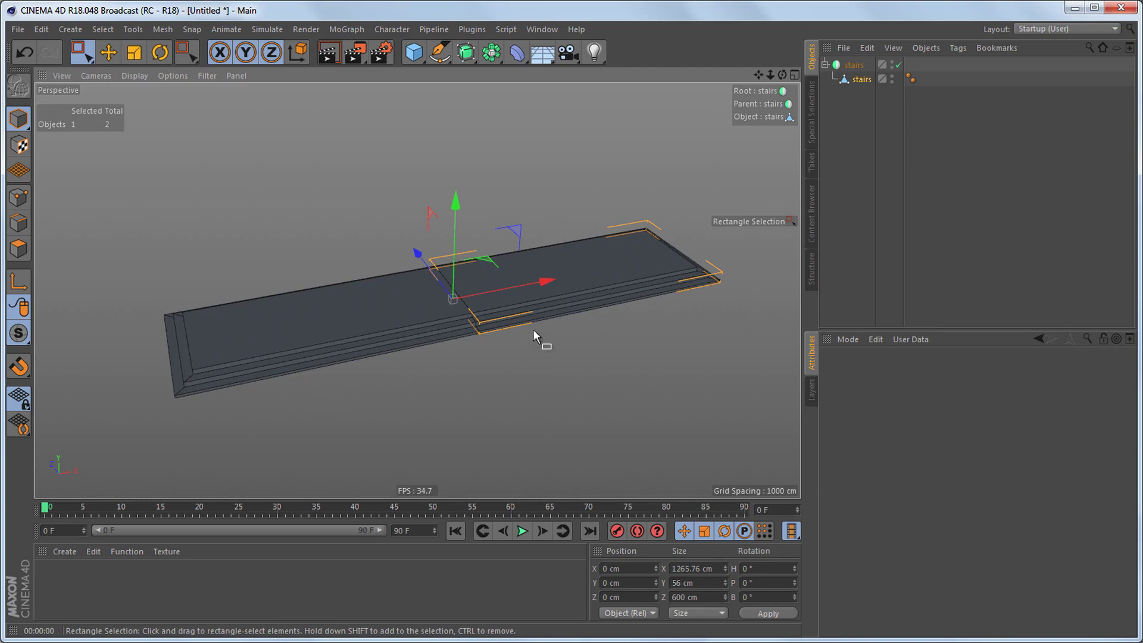
# Step: Set the stairs object's display colour to a custom light grey (V 90%) and render it
pyautogui.click(857, 71)
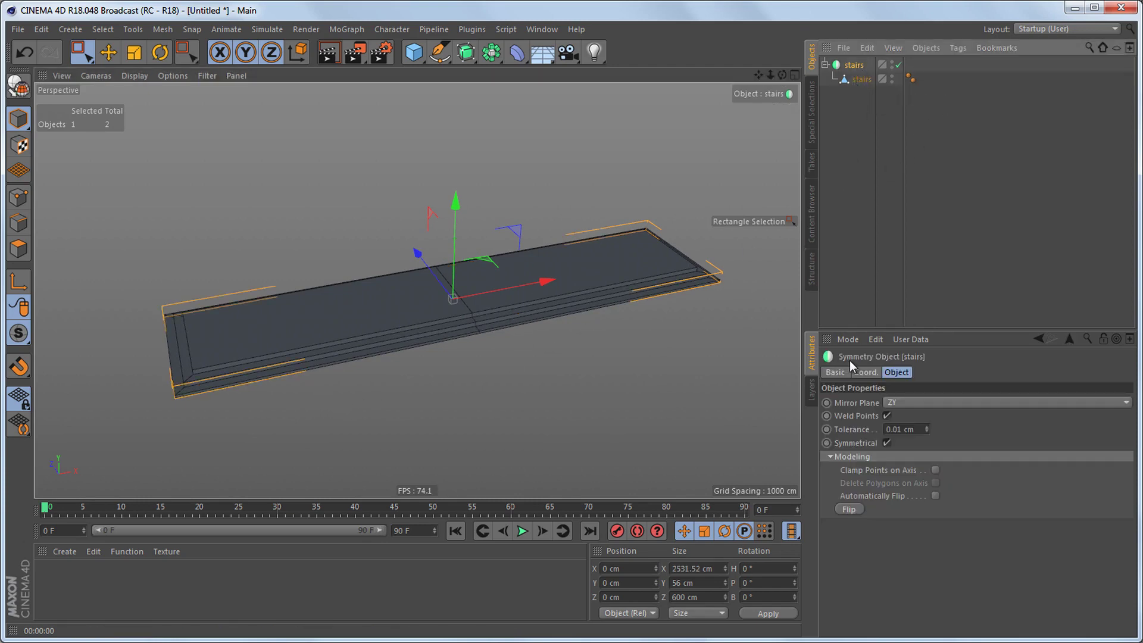
pyautogui.click(837, 373)
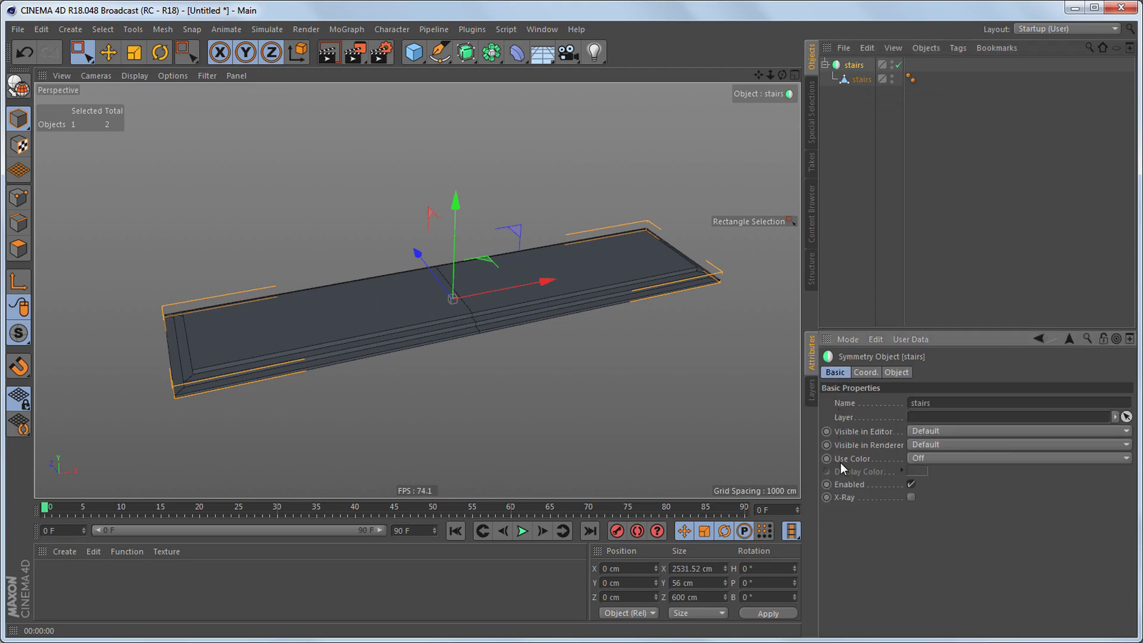
pyautogui.click(928, 460)
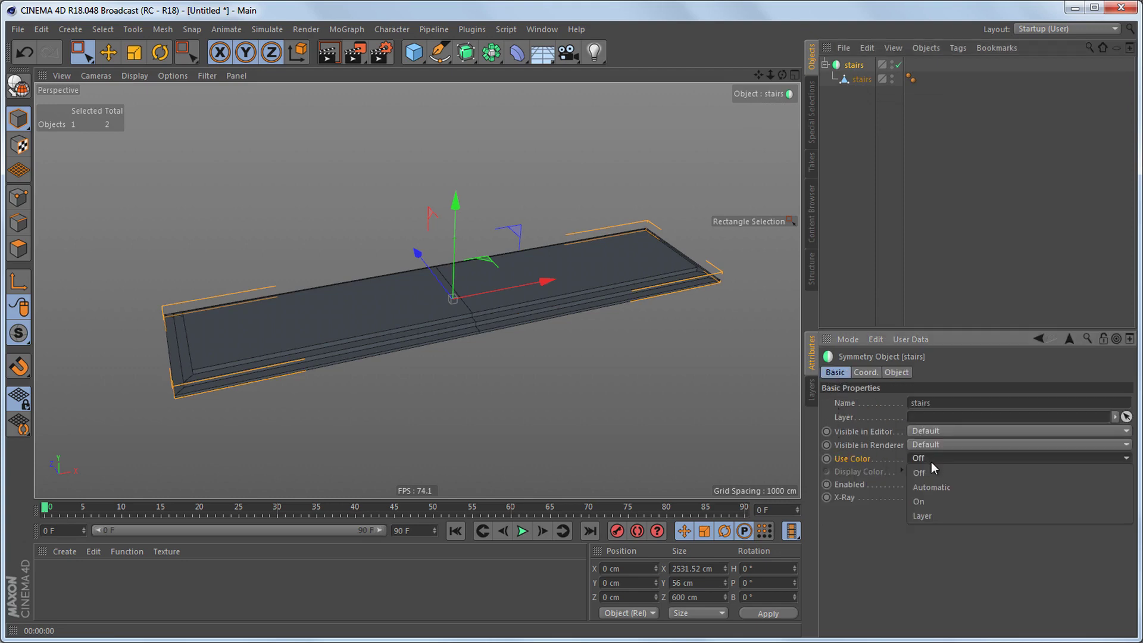
pyautogui.click(939, 504)
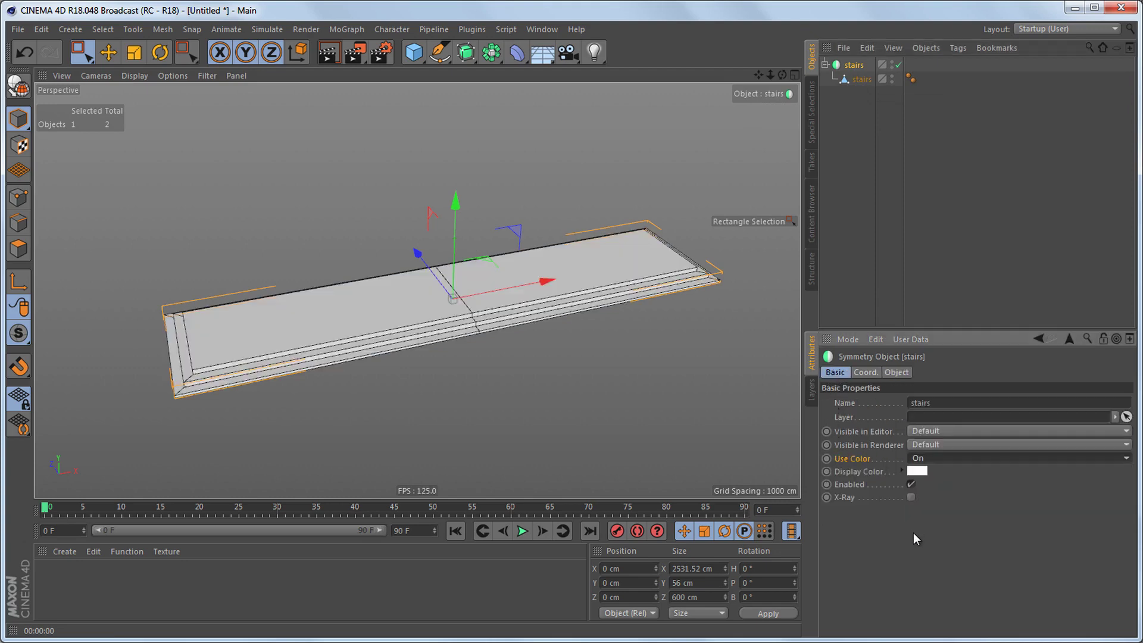
pyautogui.click(920, 471)
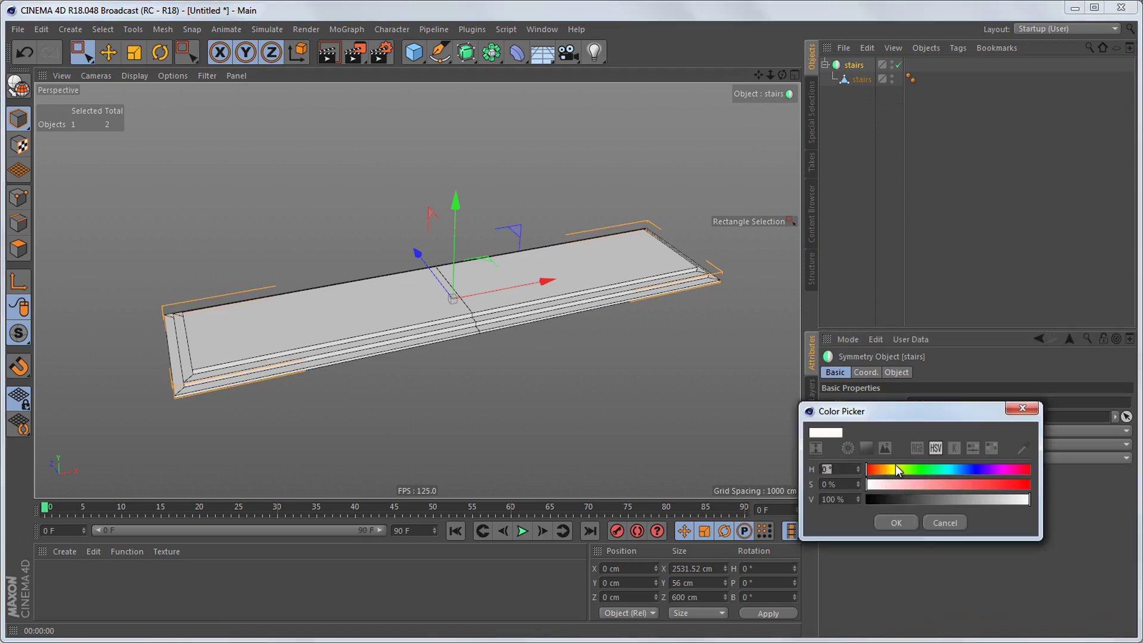
pyautogui.moveTo(907, 413); pyautogui.dragTo(936, 400)
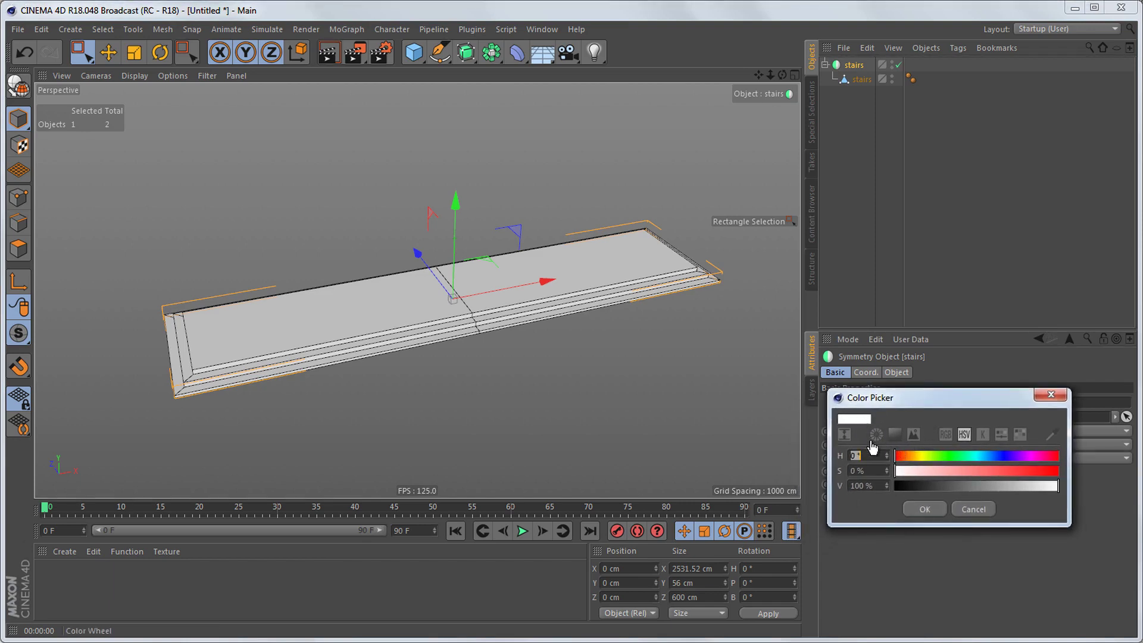
pyautogui.click(1043, 487)
pyautogui.click(928, 511)
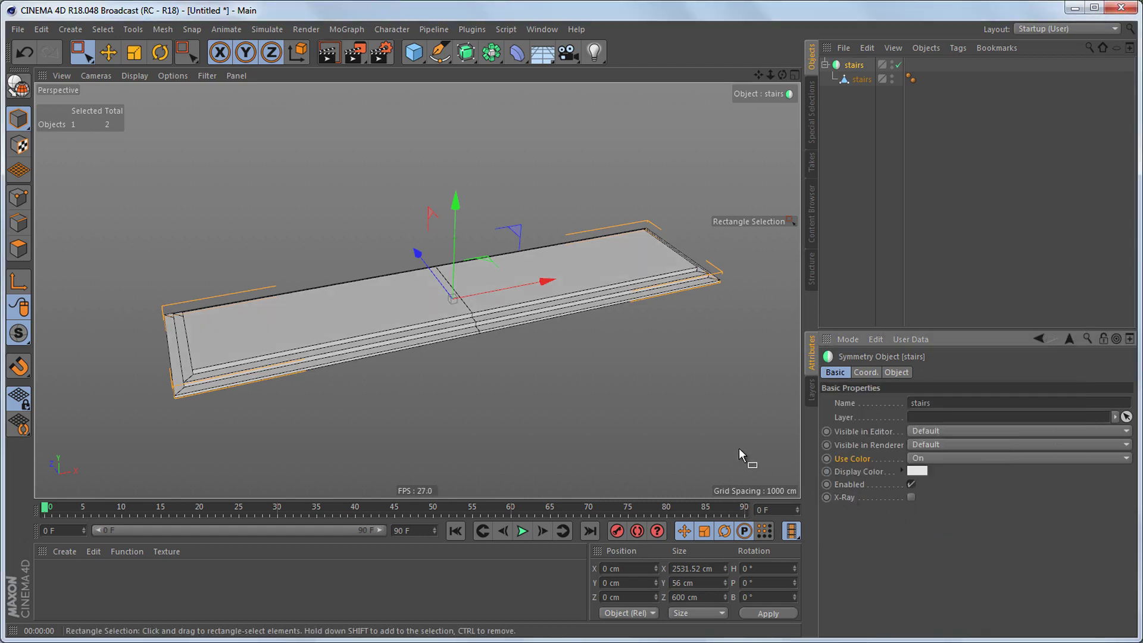
pyautogui.hotkey('ctrl', 'r')
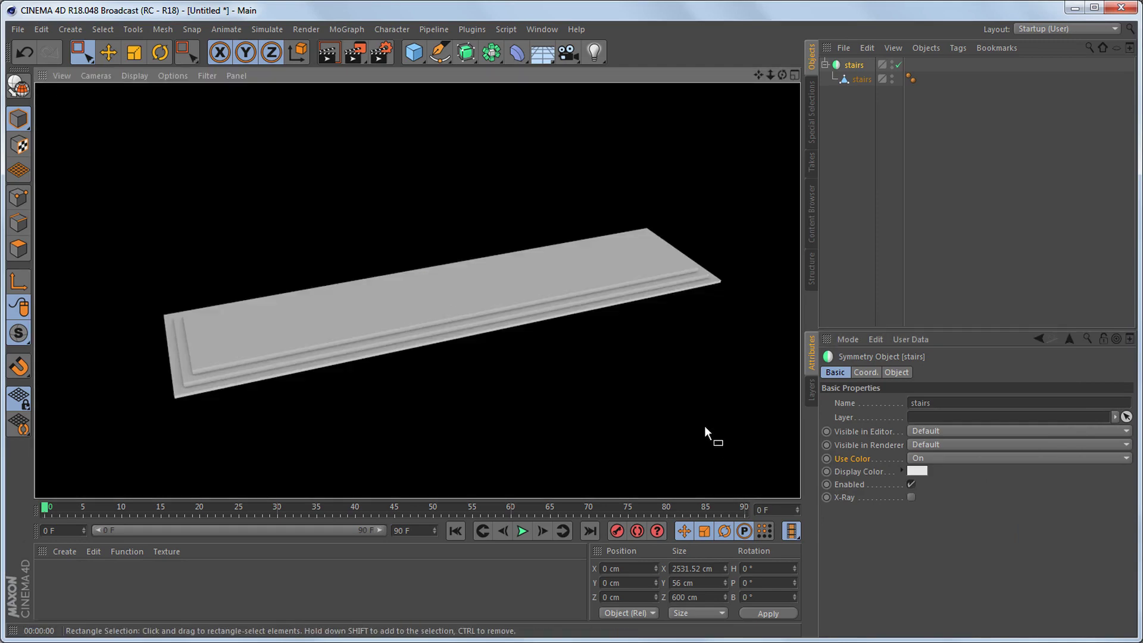